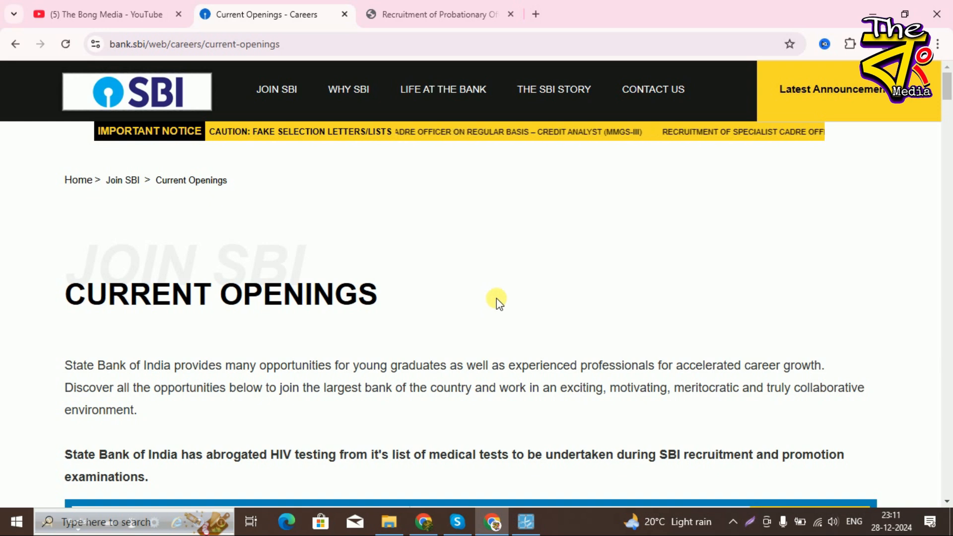
# - Scroll the Current Openings page down to the Recruitment of Probationary Officers entry
pyautogui.scroll(-6, 496, 299)
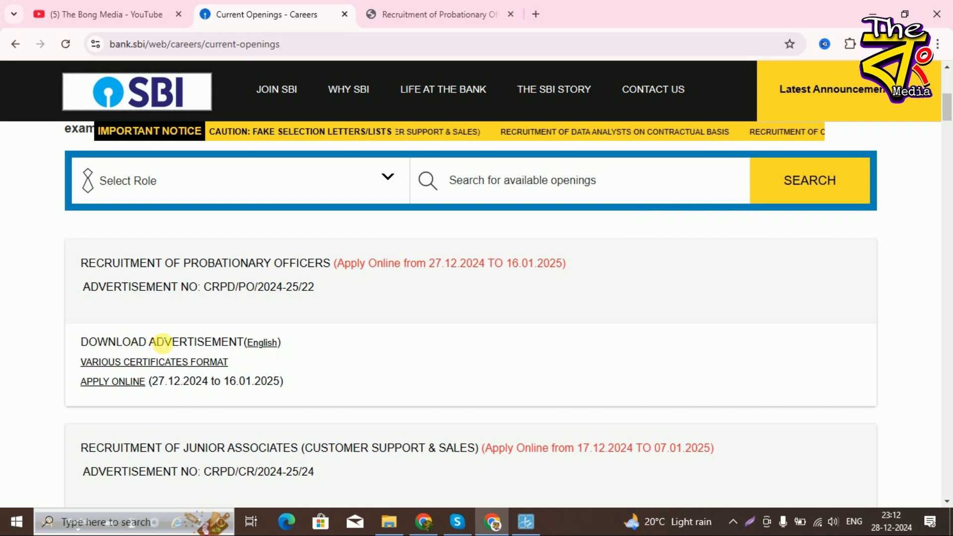
# - Open the APPLY ONLINE link for Recruitment of Probationary Officers
pyautogui.click(105, 382)
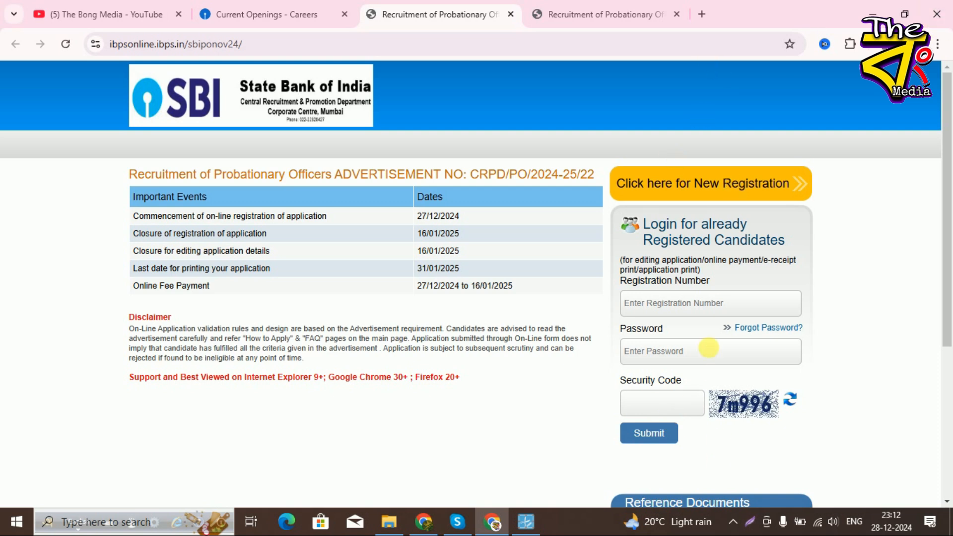
# - Start a new registration, review the blank Basic Info form, and focus the Email ID field
pyautogui.click(714, 188)
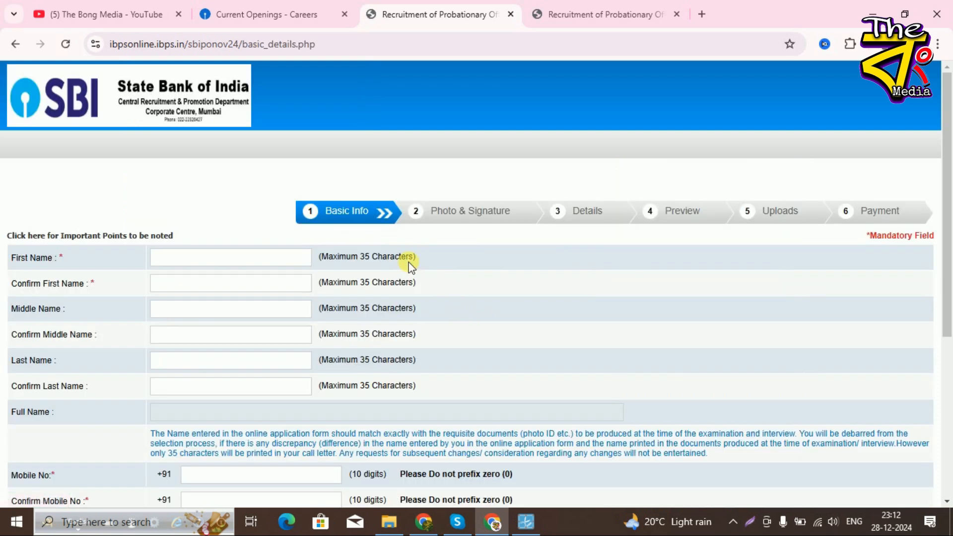
pyautogui.scroll(-5, 407, 263)
pyautogui.scroll(5, 404, 298)
pyautogui.scroll(-4, 87, 390)
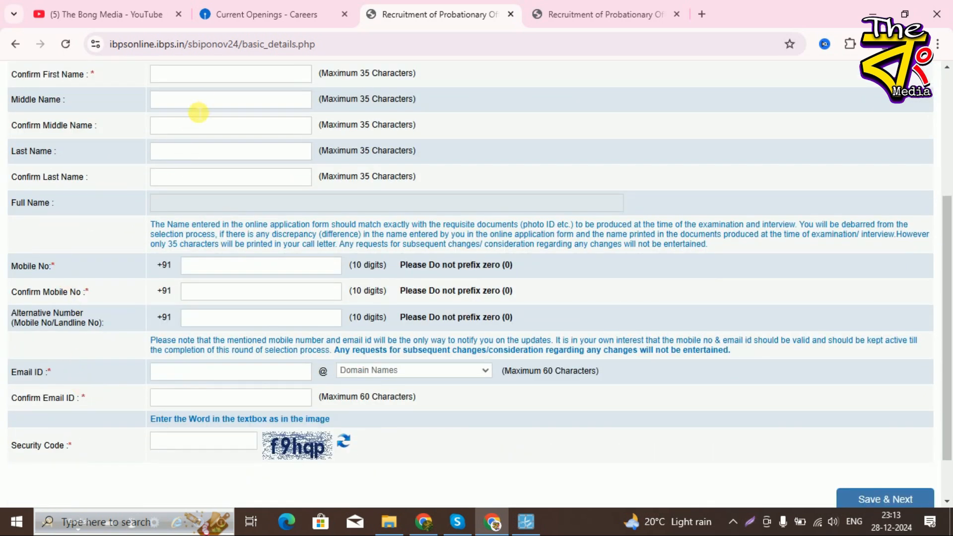
pyautogui.scroll(1, 194, 116)
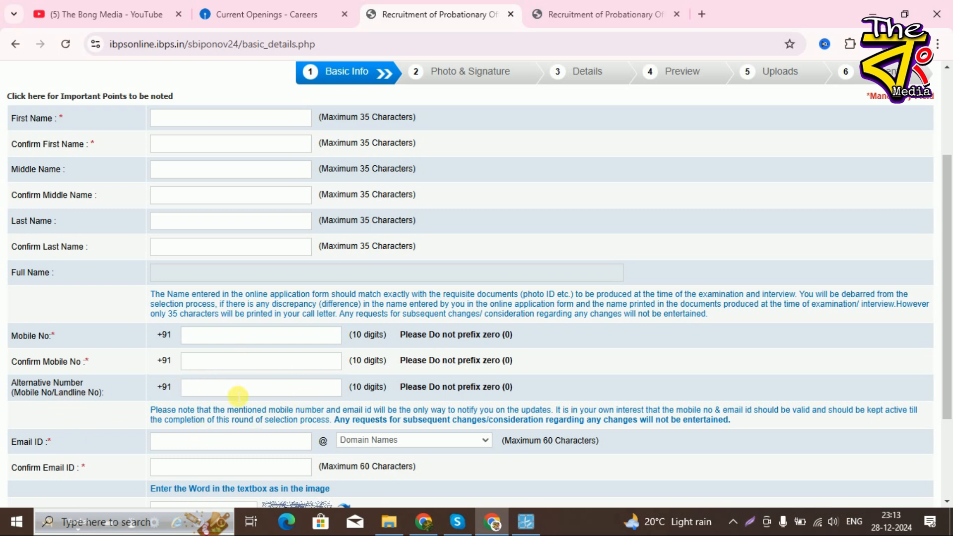
pyautogui.scroll(-3, 262, 392)
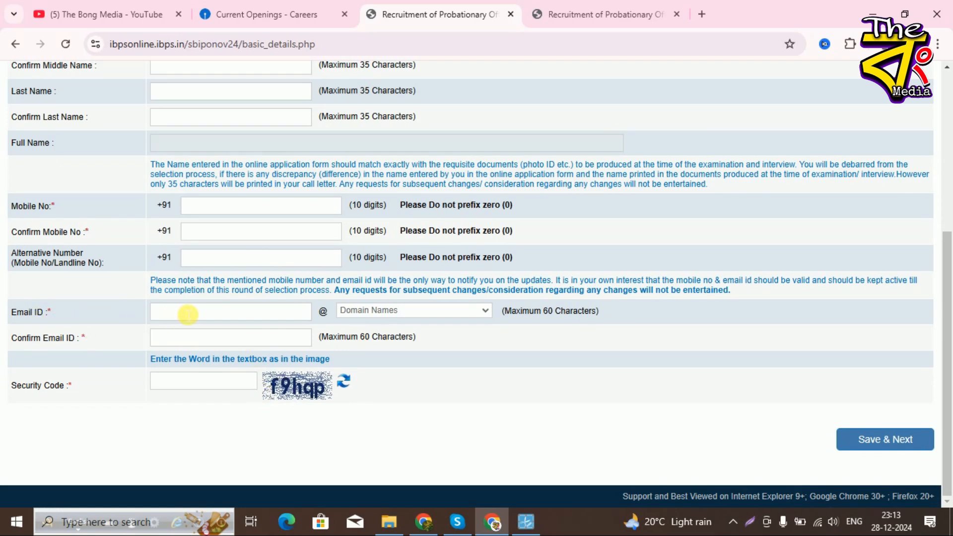
pyautogui.click(164, 316)
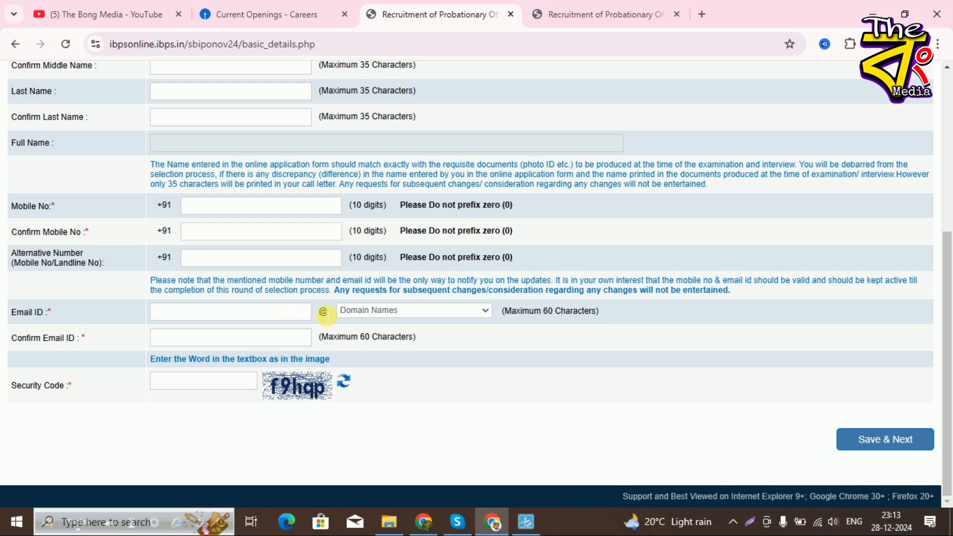
# - Choose gmail.com as the email domain, then save the basic details and confirm the registration
pyautogui.click(398, 312)
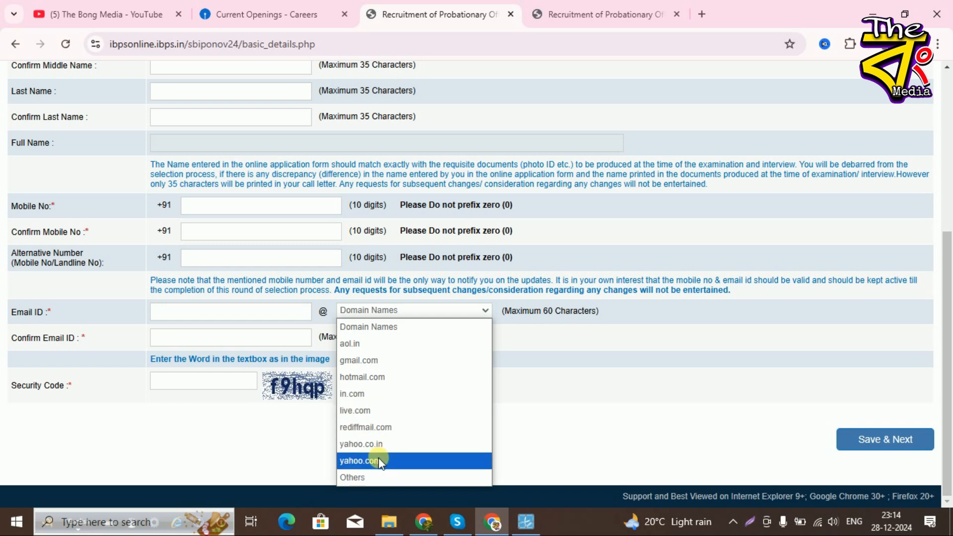
pyautogui.click(386, 362)
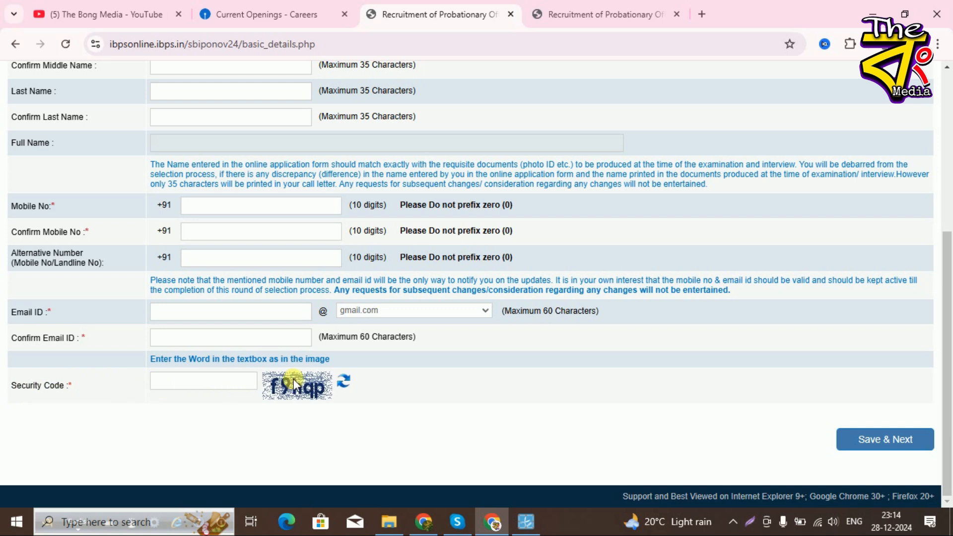
pyautogui.scroll(5, 299, 391)
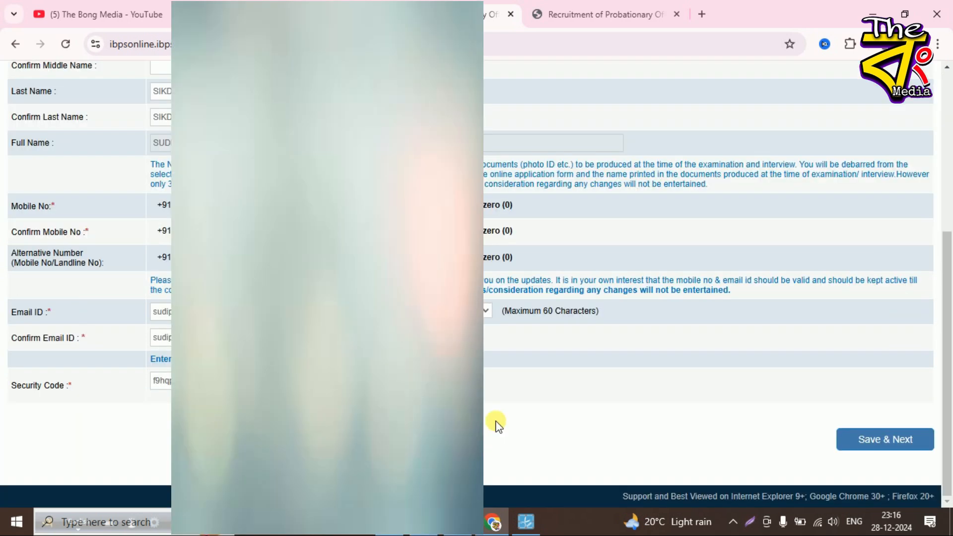
pyautogui.click(894, 442)
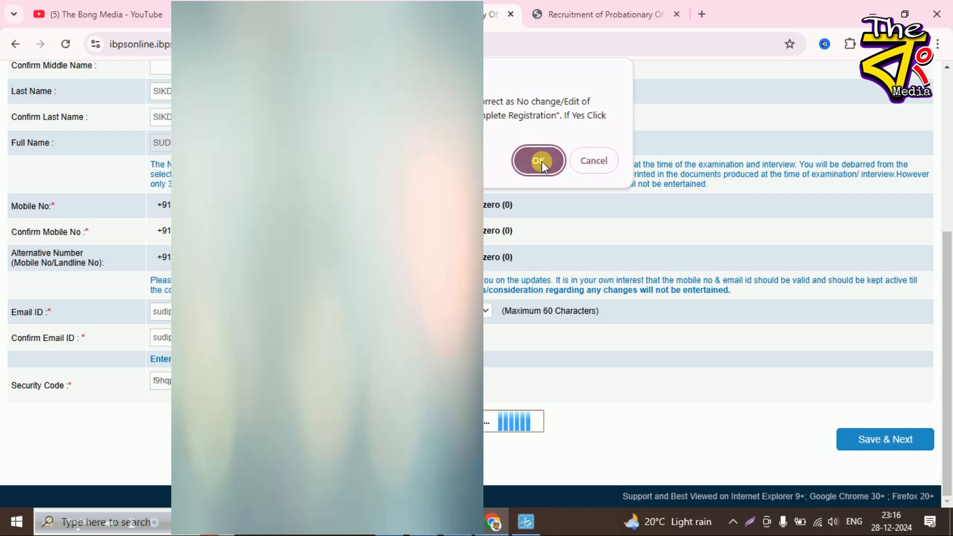
pyautogui.click(540, 161)
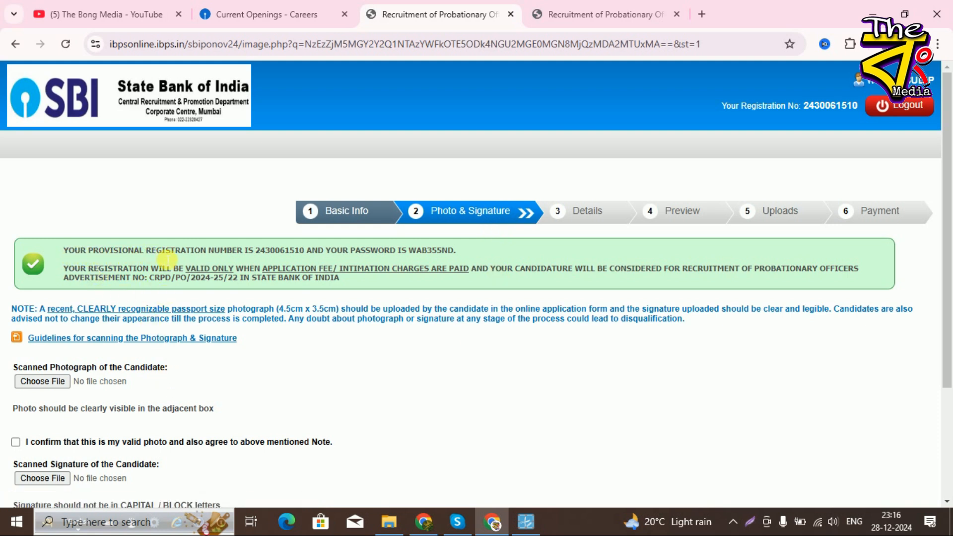
pyautogui.moveTo(263, 251); pyautogui.dragTo(458, 253)
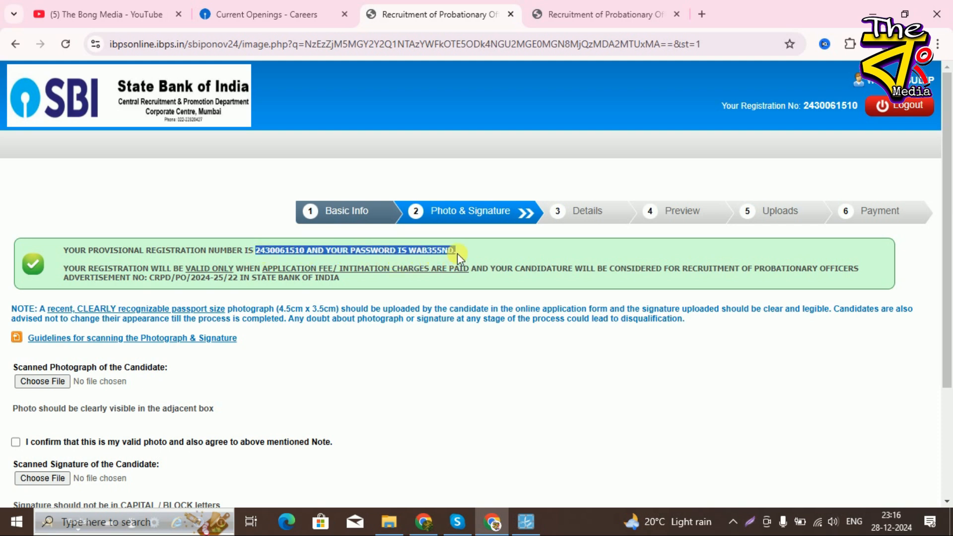
pyautogui.click(458, 252)
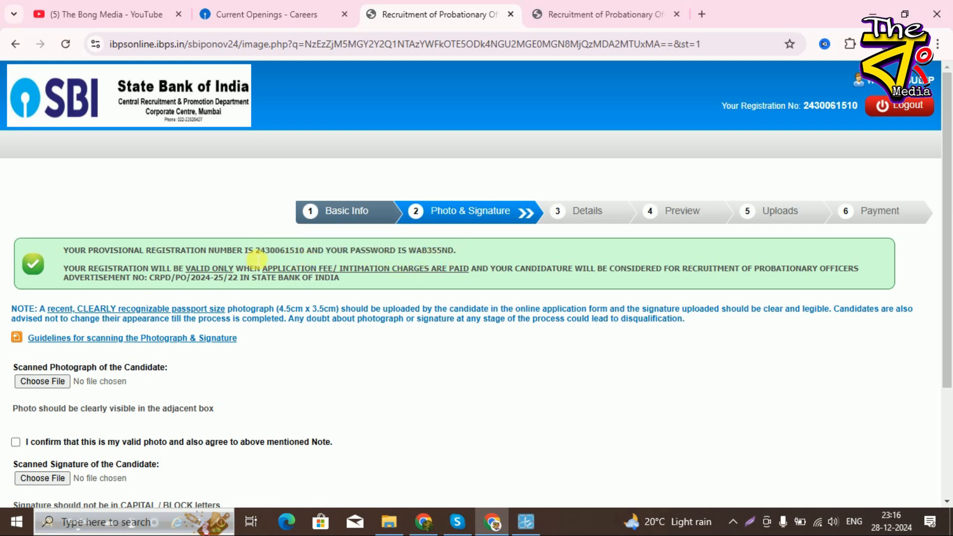
pyautogui.moveTo(259, 252); pyautogui.dragTo(457, 253)
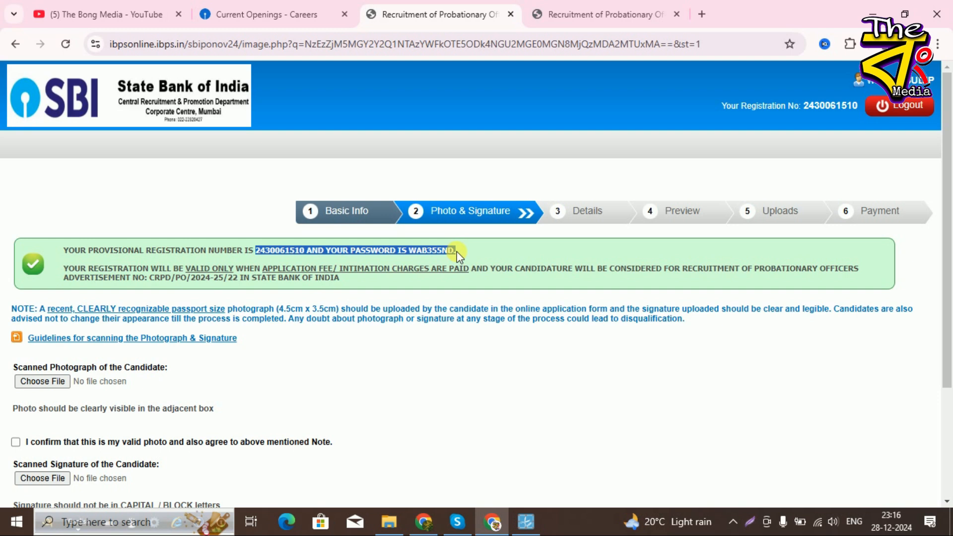
pyautogui.click(458, 254)
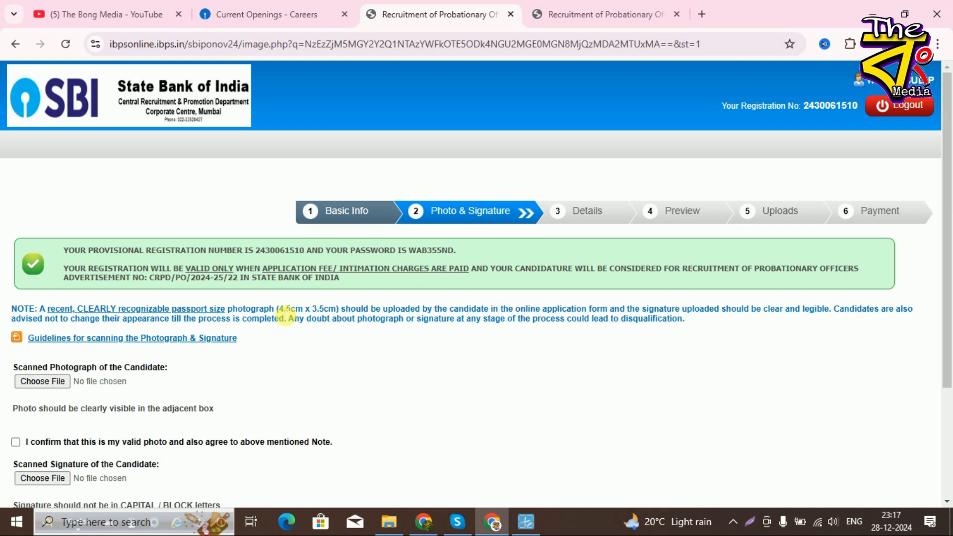
pyautogui.moveTo(280, 313); pyautogui.dragTo(339, 318)
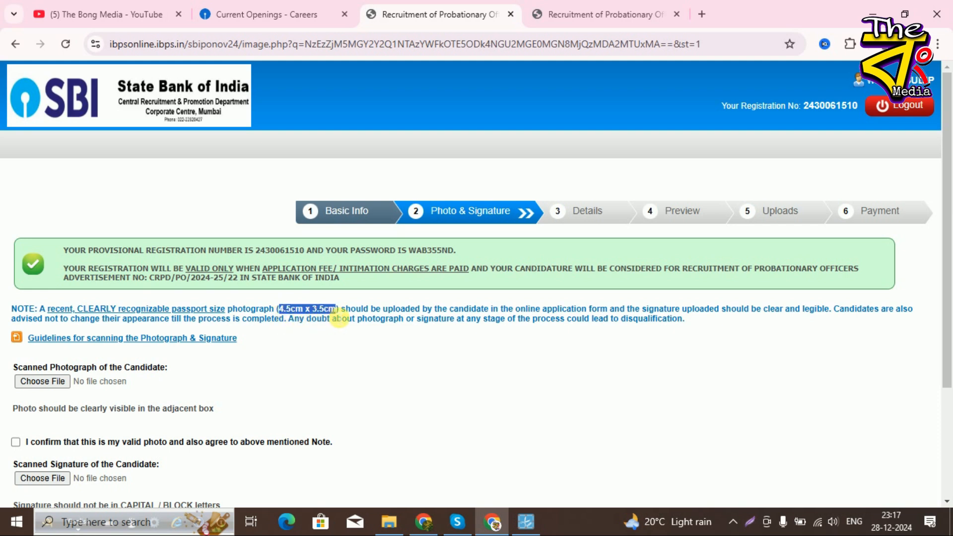
pyautogui.click(340, 318)
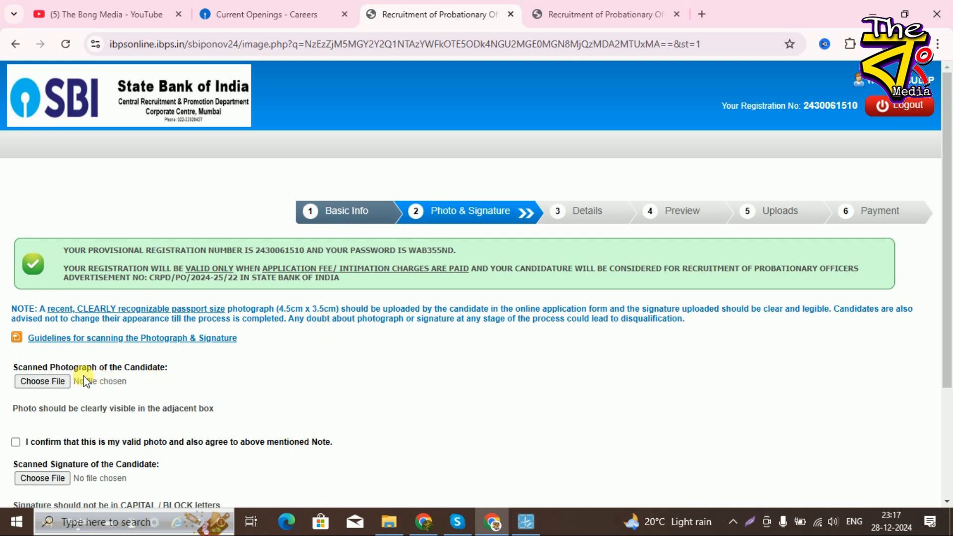
# - Upload the photograph and signature images from drive E: and continue to the Details step
pyautogui.click(58, 389)
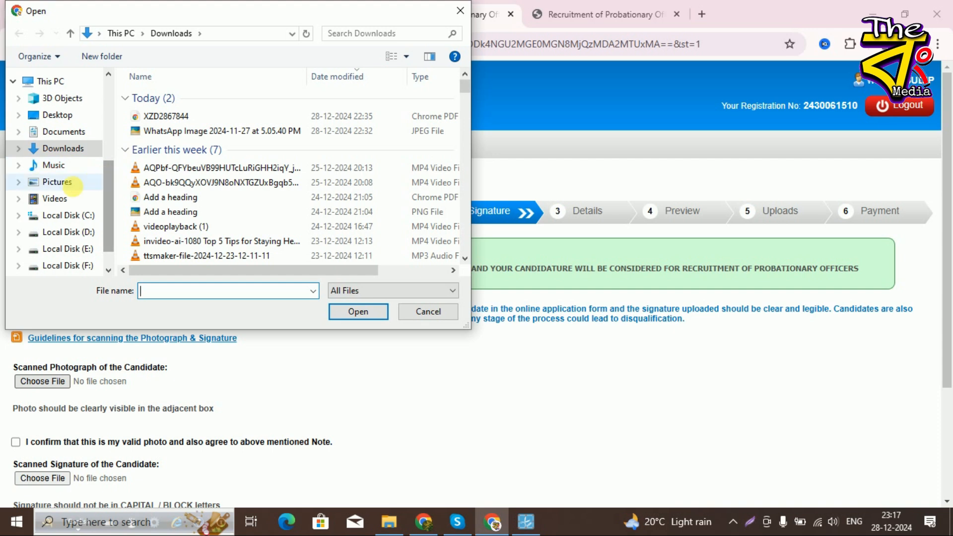
pyautogui.scroll(-1, 68, 221)
pyautogui.click(62, 210)
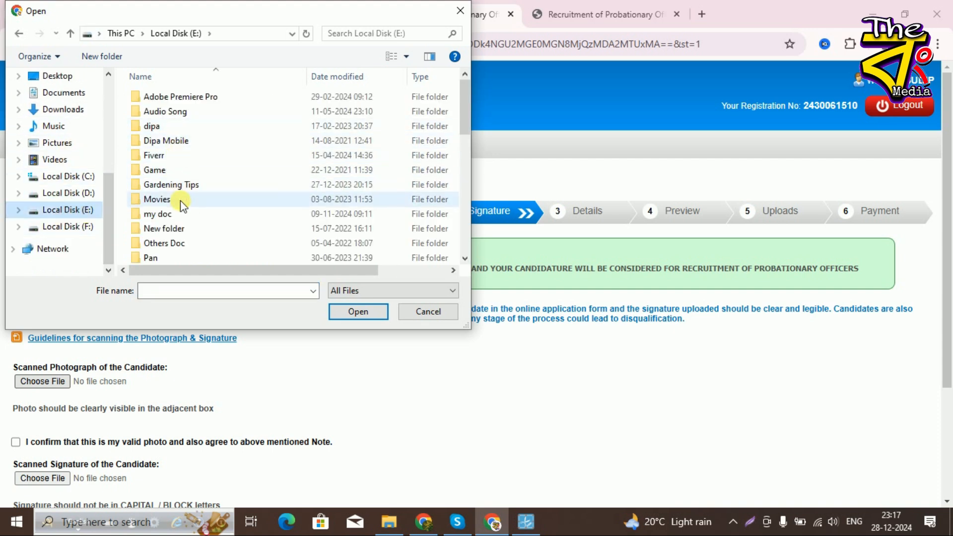
pyautogui.doubleClick(181, 213)
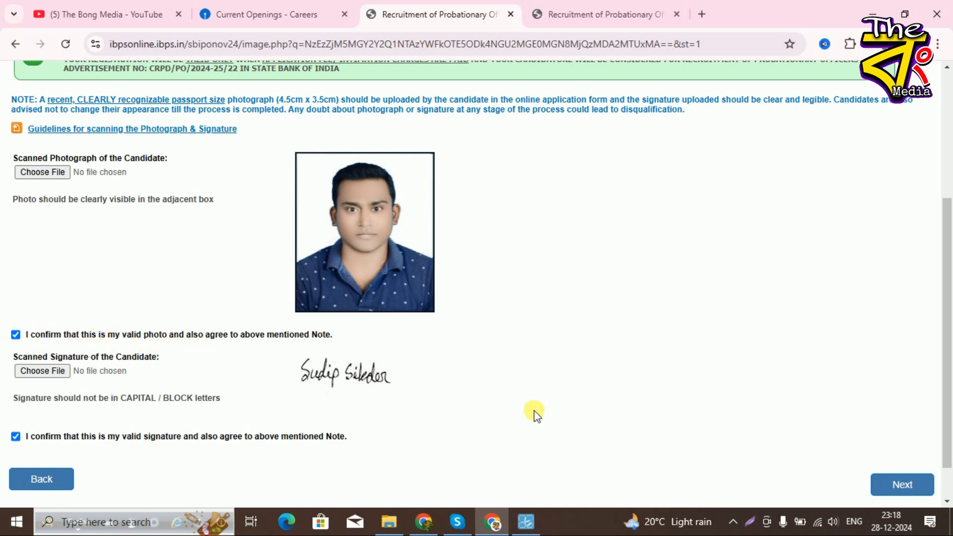
pyautogui.click(903, 486)
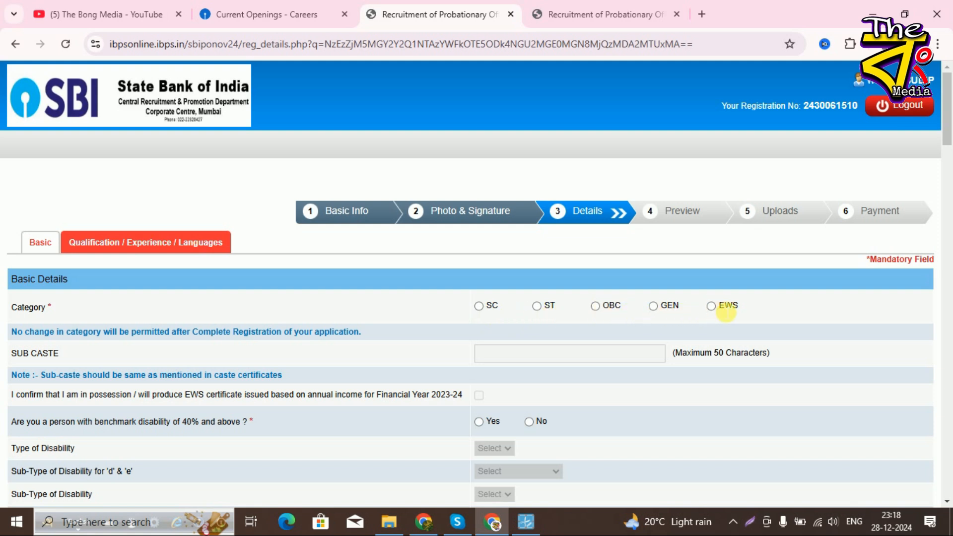
# - Select the SC category and dismiss the category rules warning
pyautogui.click(478, 306)
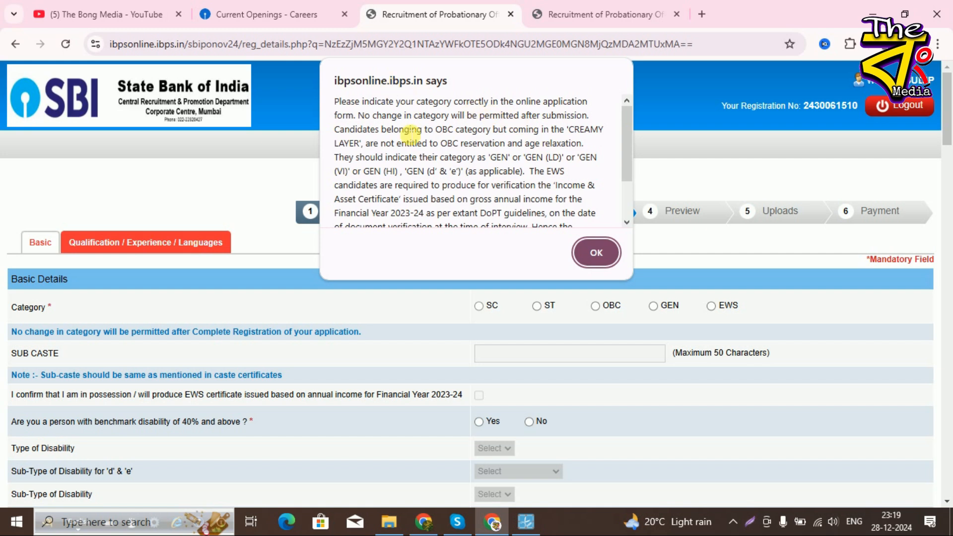
pyautogui.click(596, 253)
# - Acknowledge the category notice, answer No to the disability question, and scroll to the writing-difficulty question
pyautogui.click(488, 311)
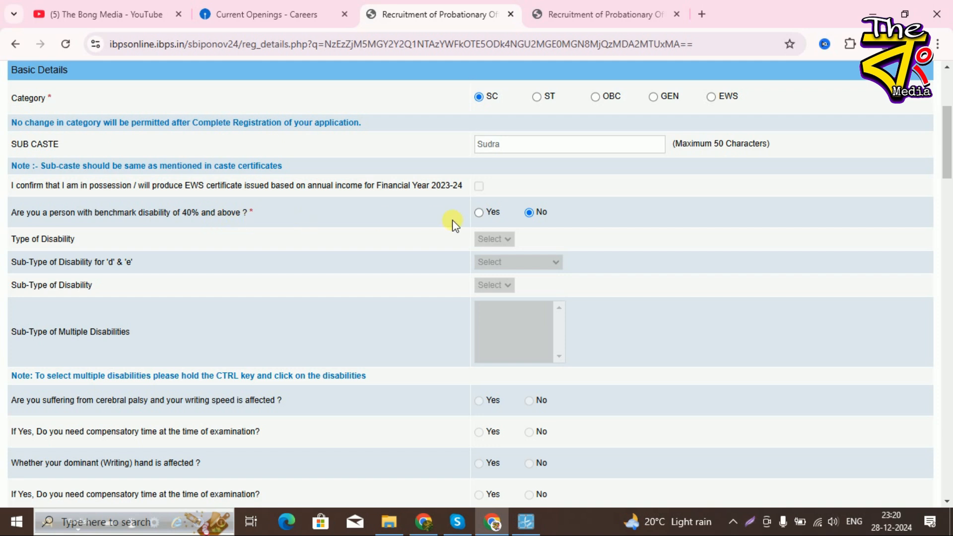
pyautogui.click(480, 214)
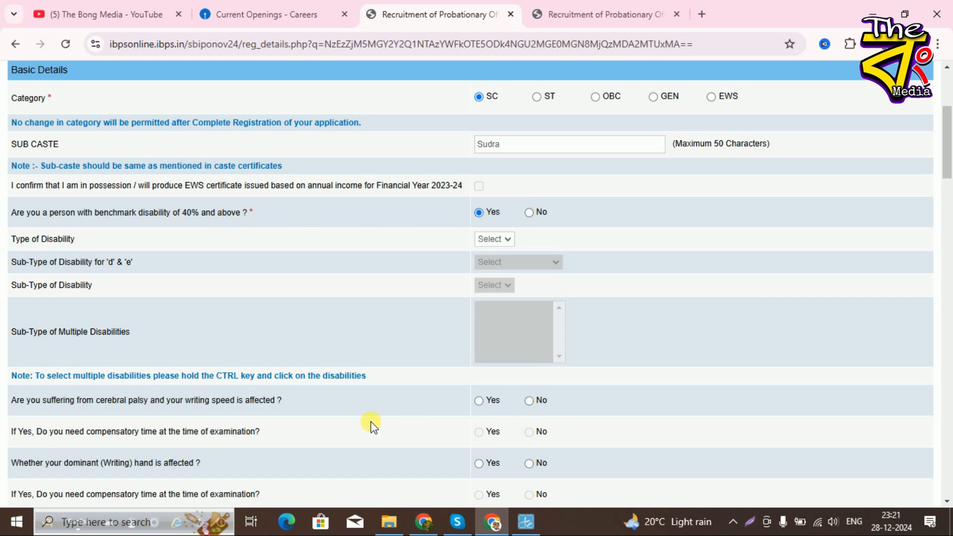
pyautogui.scroll(-3, 370, 423)
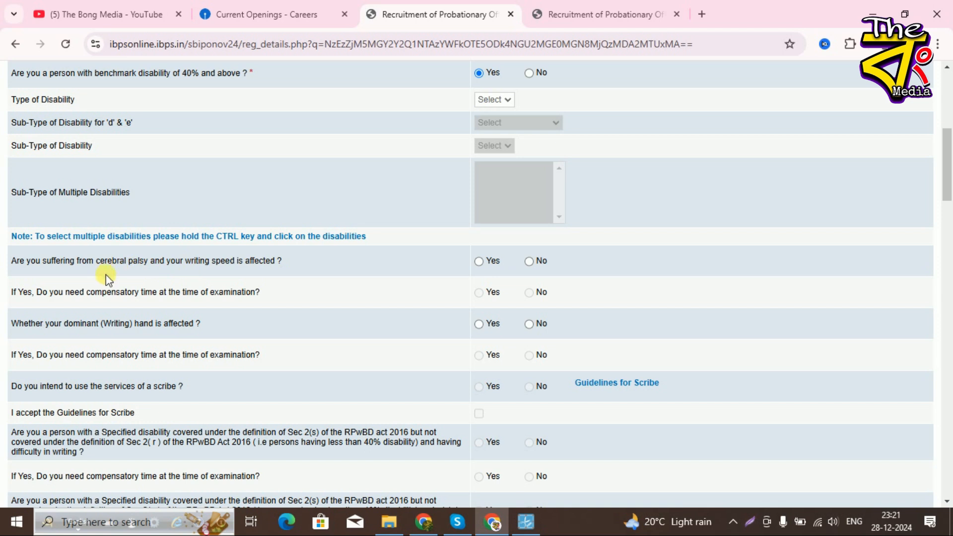
pyautogui.scroll(3, 531, 386)
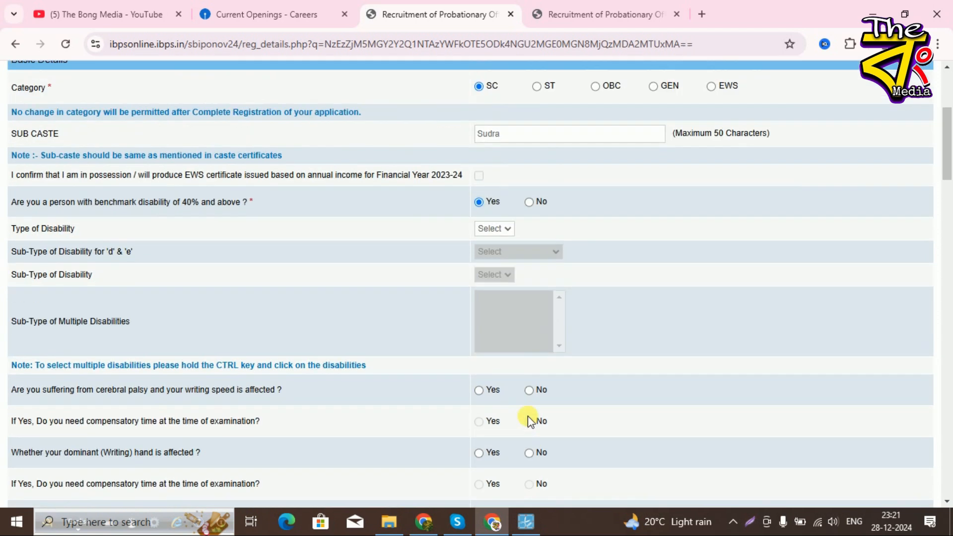
pyautogui.click(529, 213)
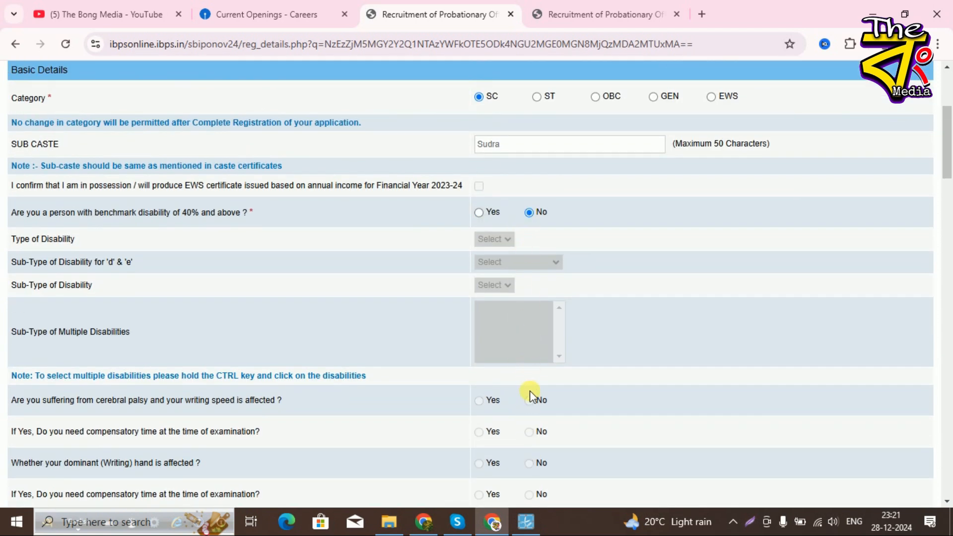
pyautogui.scroll(-3, 529, 396)
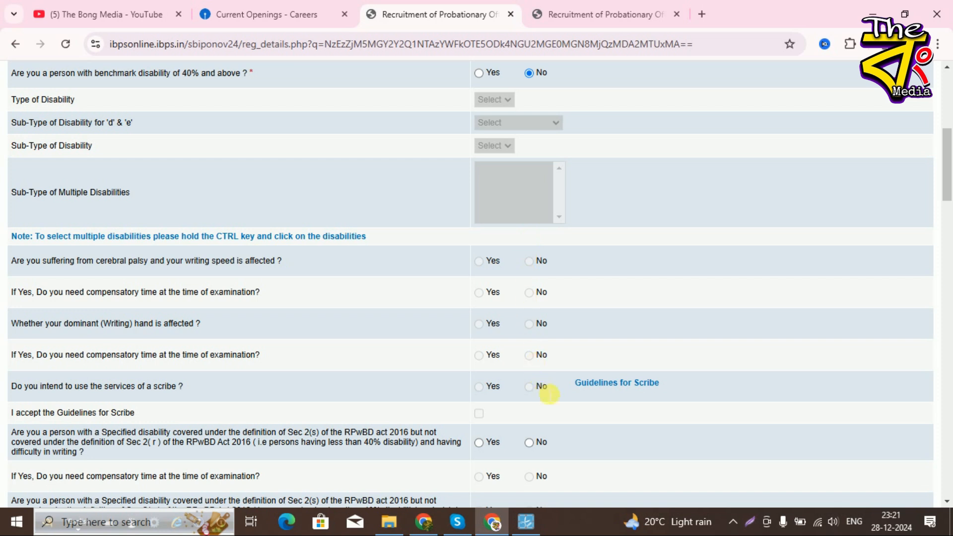
pyautogui.scroll(-3, 545, 397)
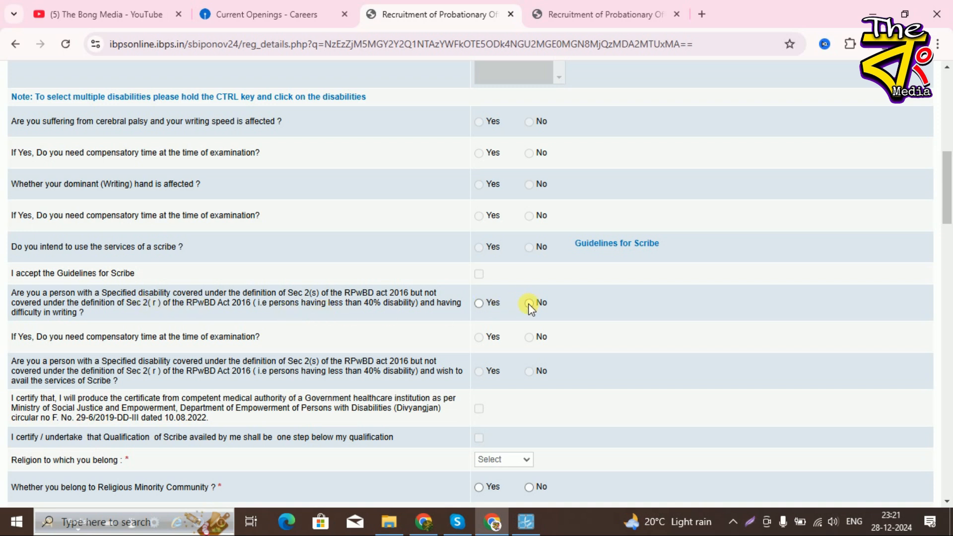
pyautogui.scroll(-1, 538, 358)
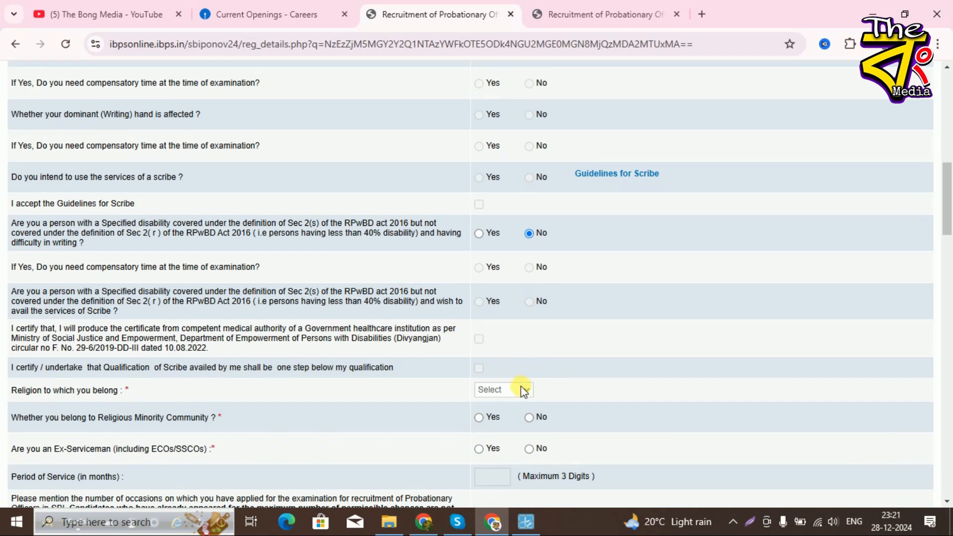
pyautogui.scroll(-2, 524, 389)
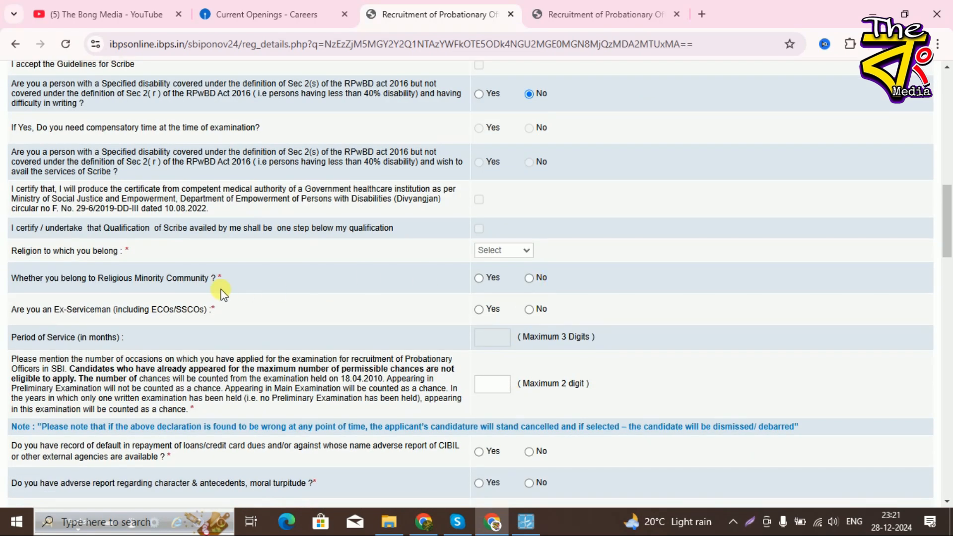
# - Set religion to Hindu and answer No to the ex-serviceman question
pyautogui.click(516, 251)
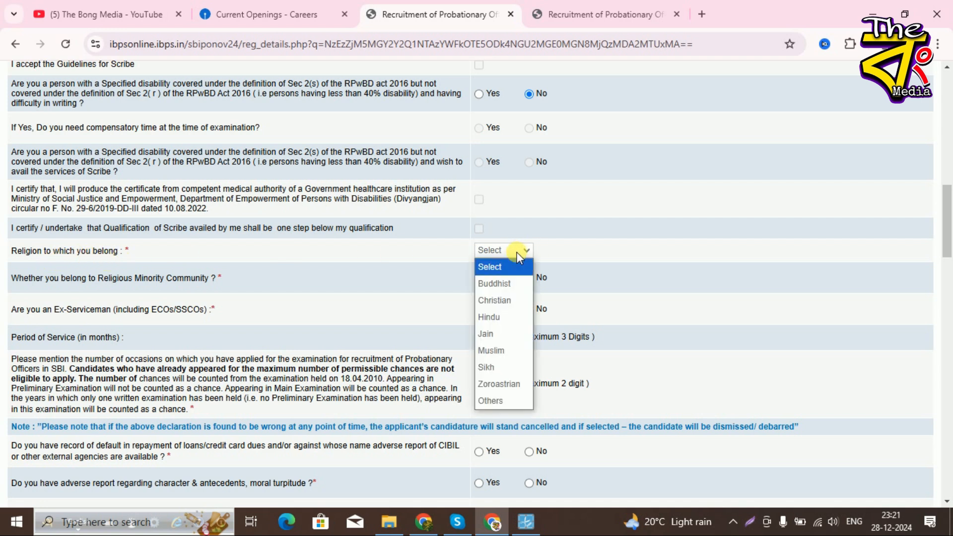
pyautogui.click(510, 314)
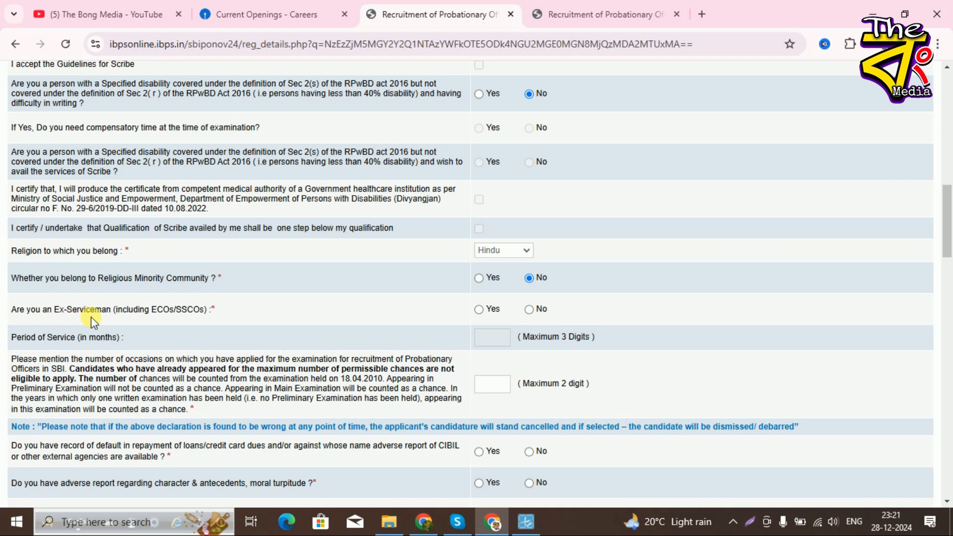
pyautogui.click(529, 309)
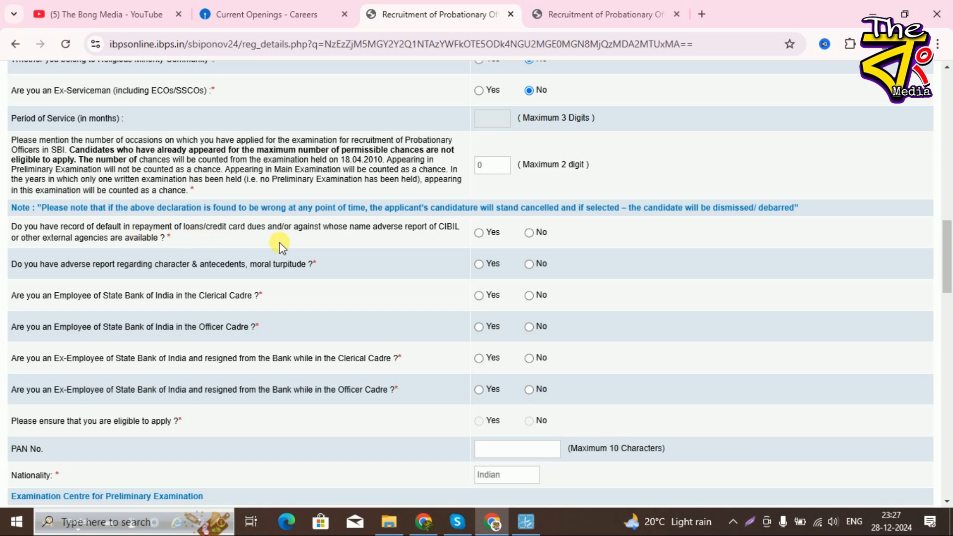
# - Mark No for CIBIL default, moral turpitude, and current or former SBI clerical/officer employment
pyautogui.click(530, 233)
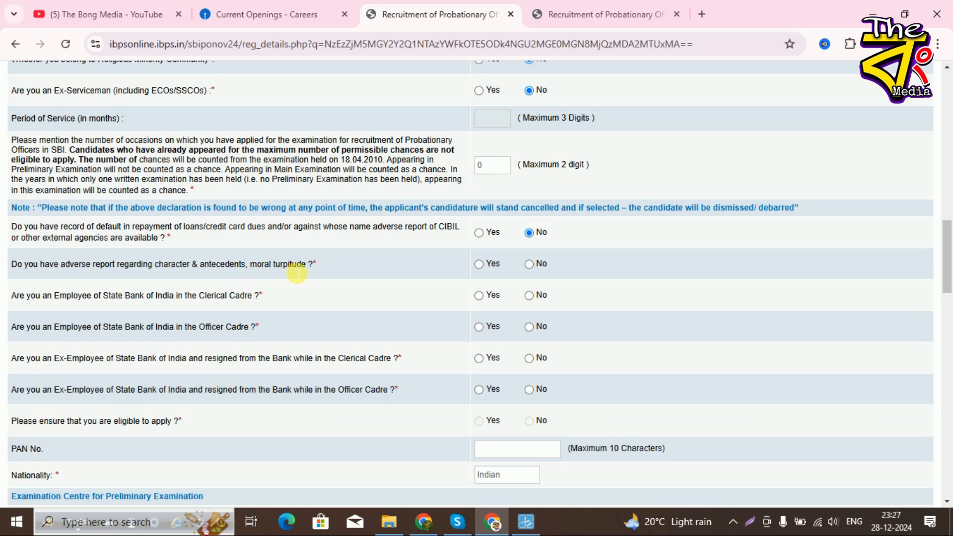
pyautogui.click(529, 264)
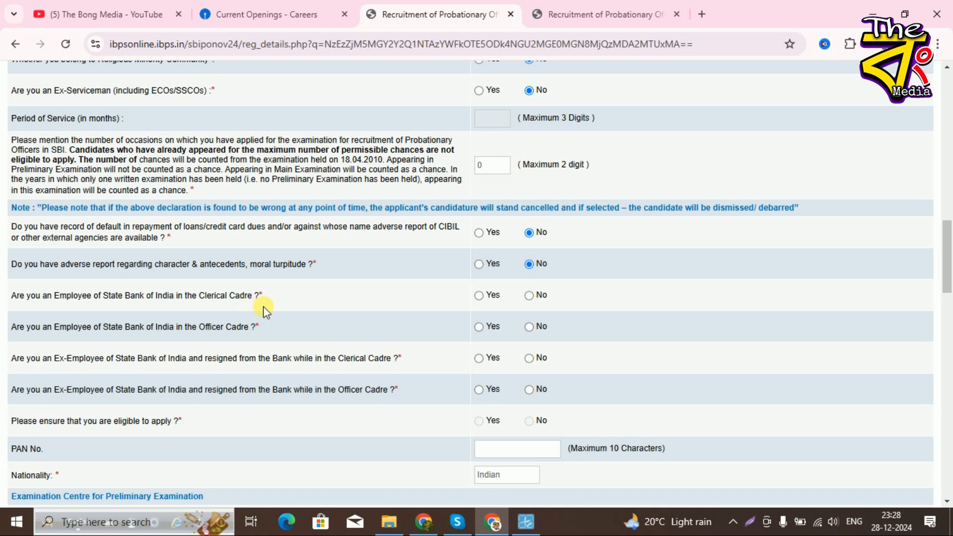
pyautogui.click(532, 296)
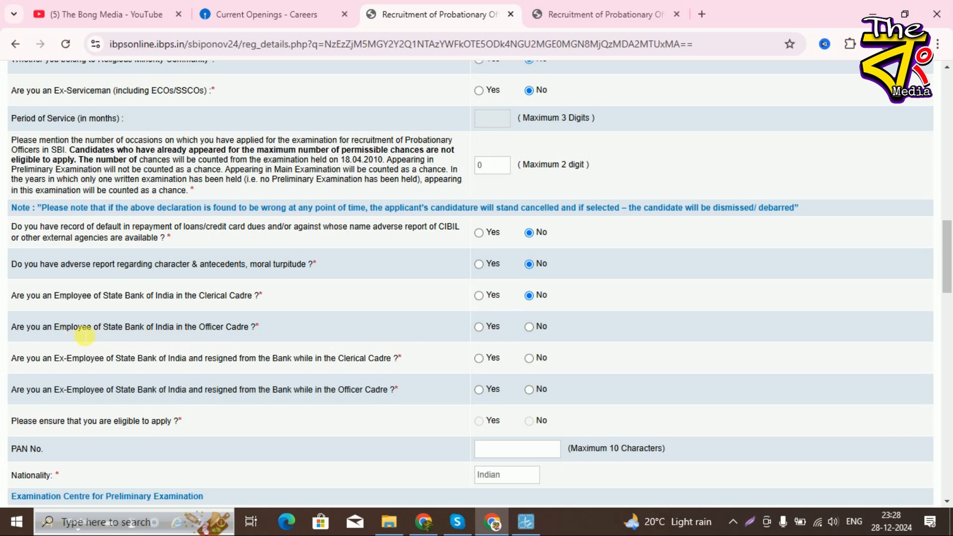
pyautogui.click(529, 327)
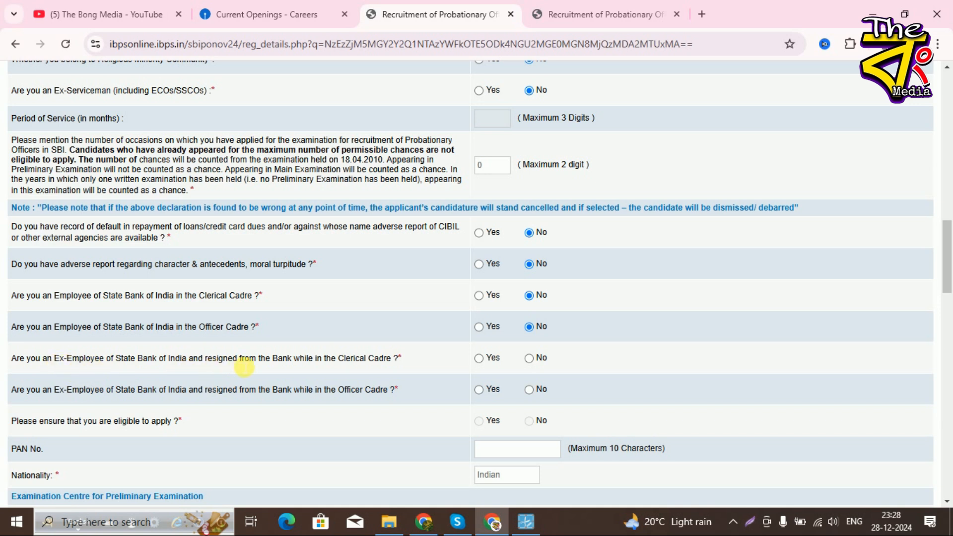
pyautogui.click(529, 358)
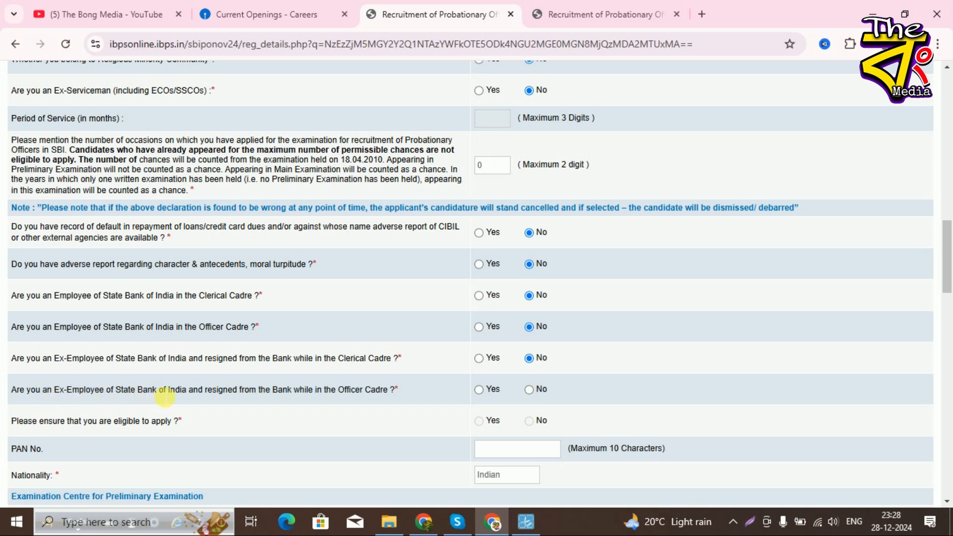
pyautogui.click(529, 390)
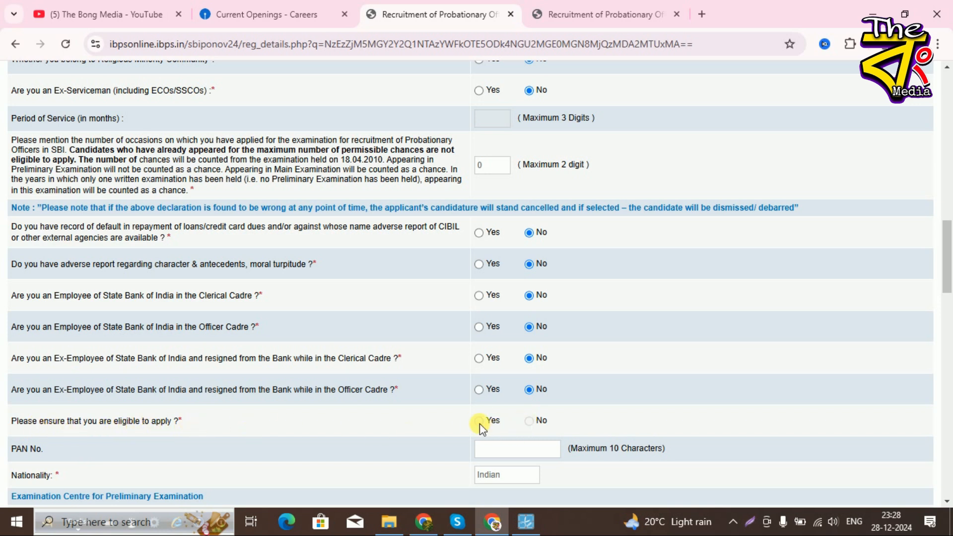
# - Set the preliminary exam centre to West Bengal, Kalyani
pyautogui.scroll(-2, 558, 419)
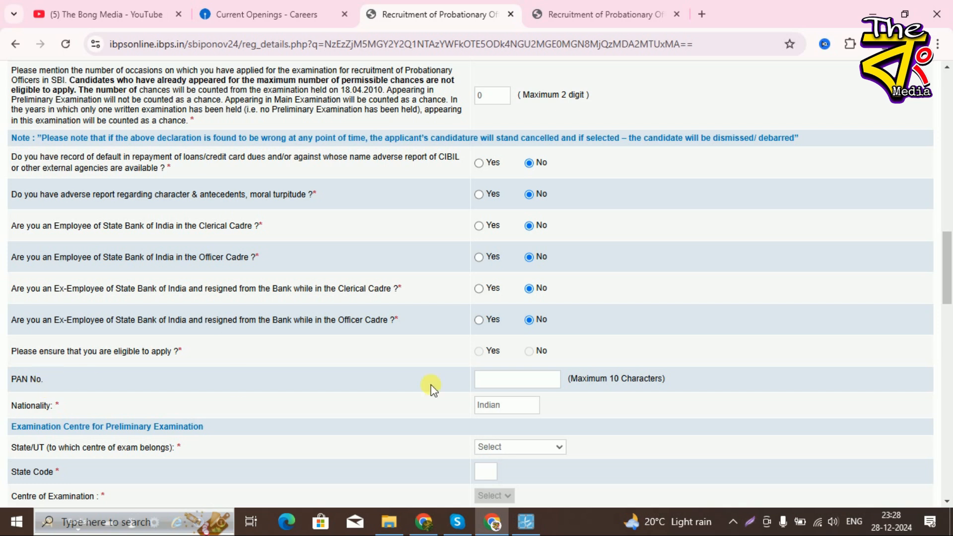
pyautogui.scroll(-1, 474, 405)
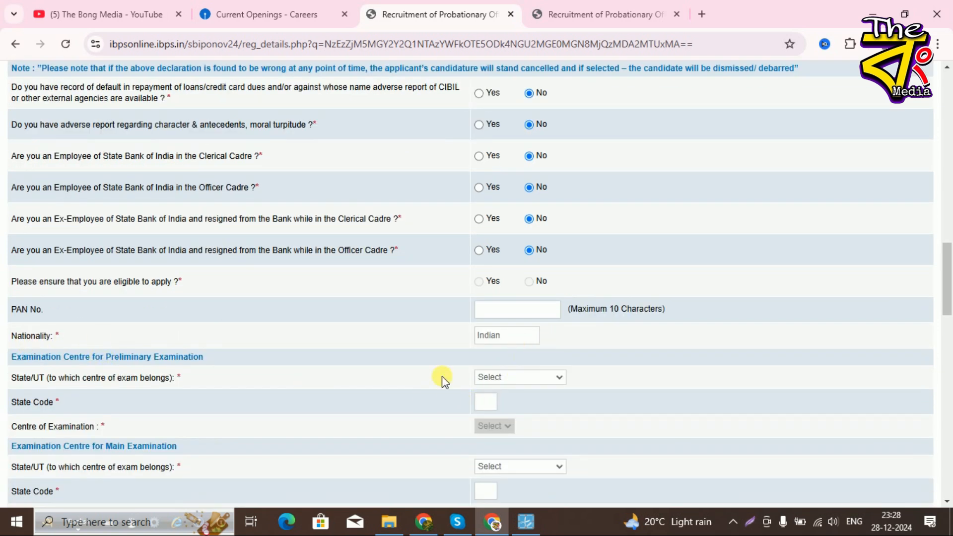
pyautogui.scroll(-1, 36, 385)
pyautogui.click(525, 309)
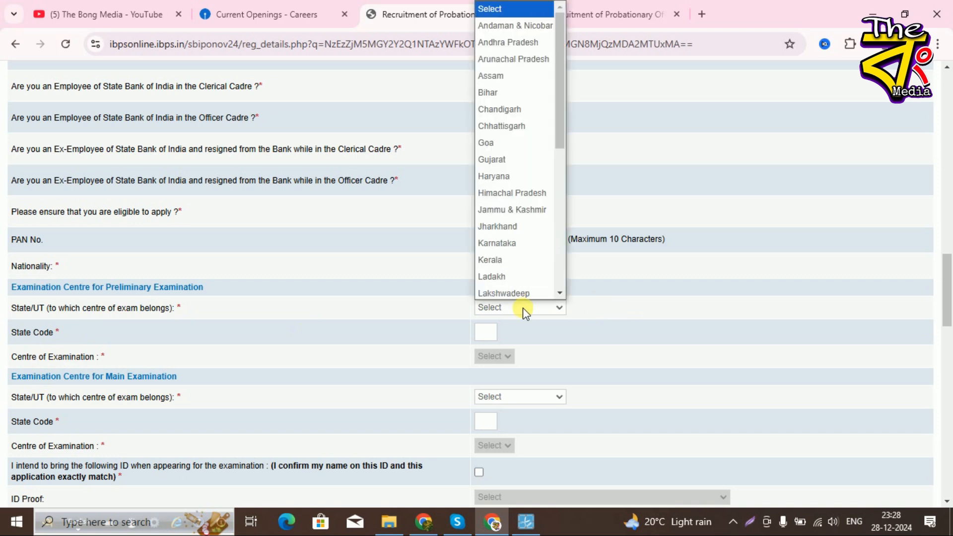
pyautogui.scroll(-5, 519, 278)
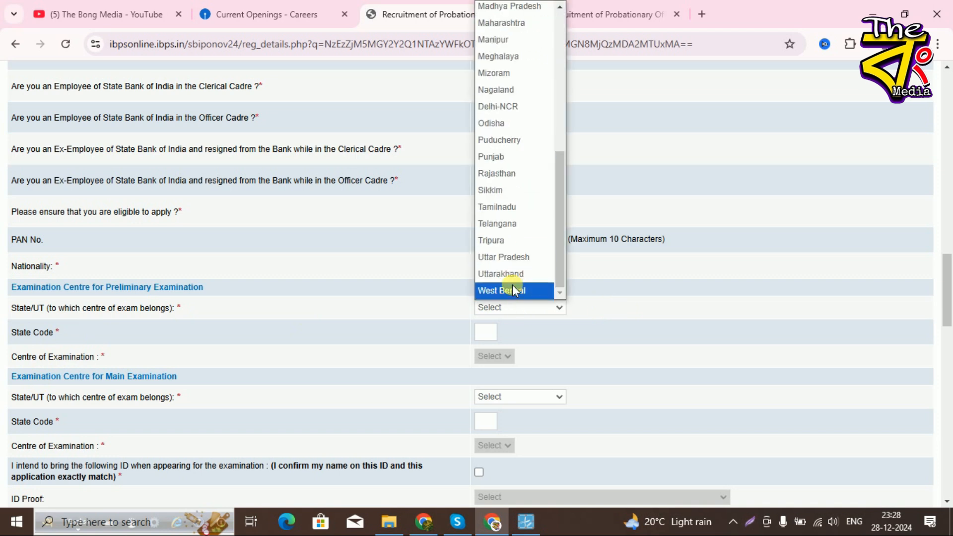
pyautogui.click(515, 289)
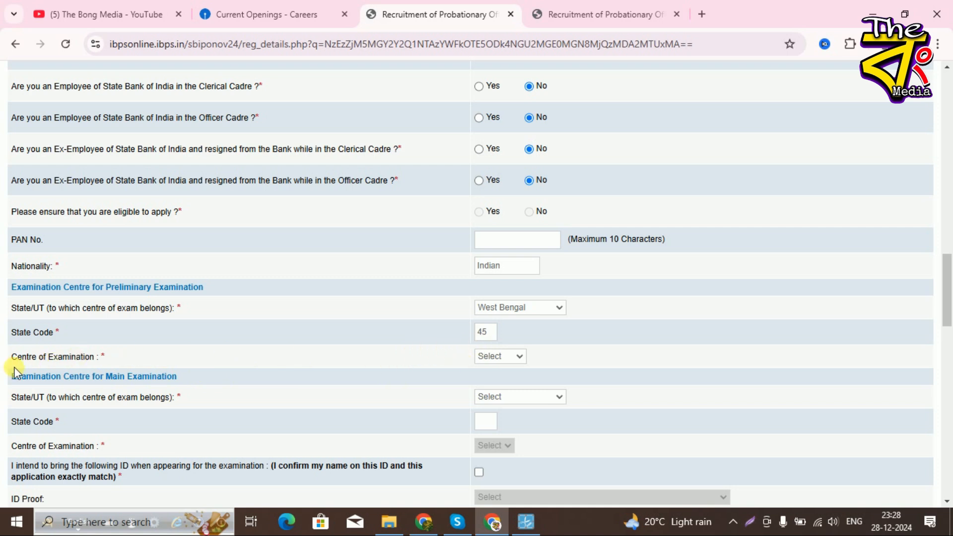
pyautogui.click(502, 362)
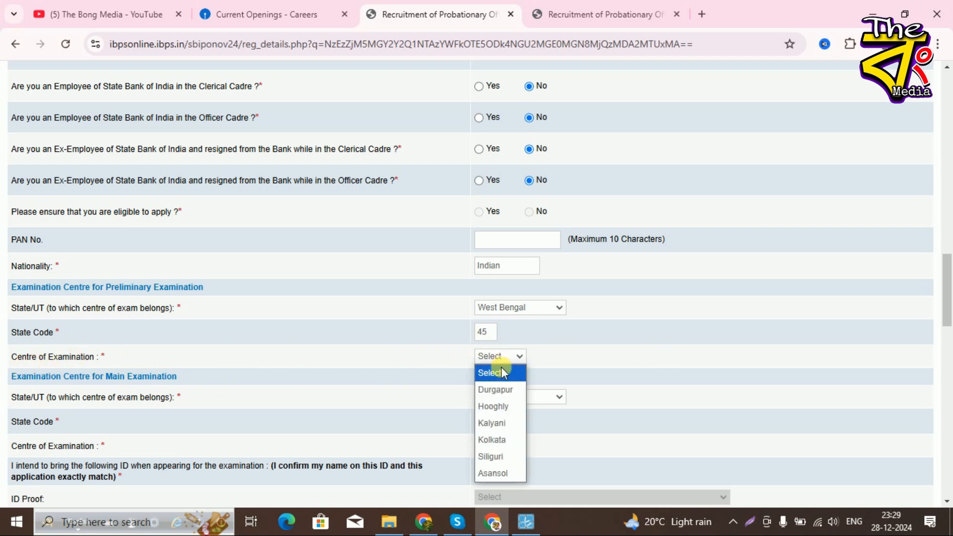
pyautogui.click(502, 422)
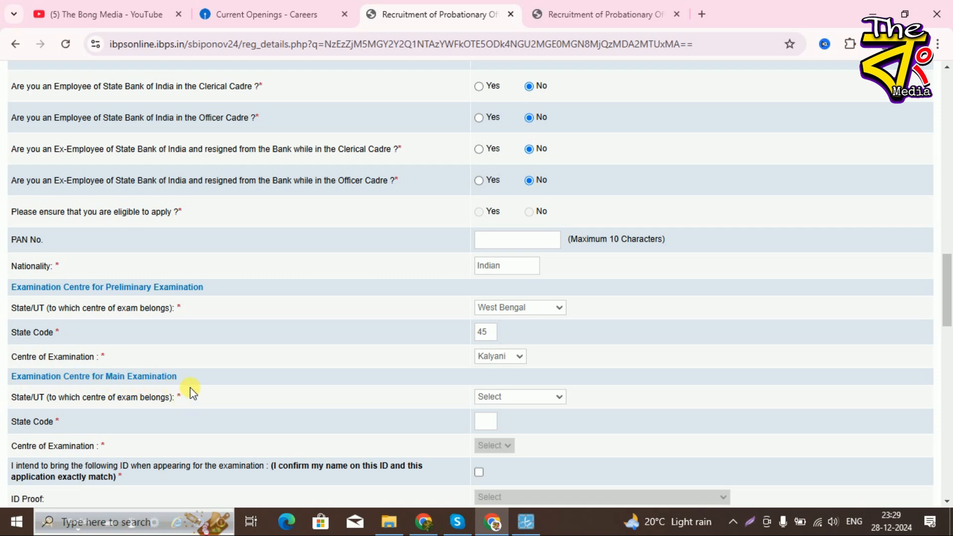
# - Set the main exam centre to West Bengal, Kalyani
pyautogui.click(509, 398)
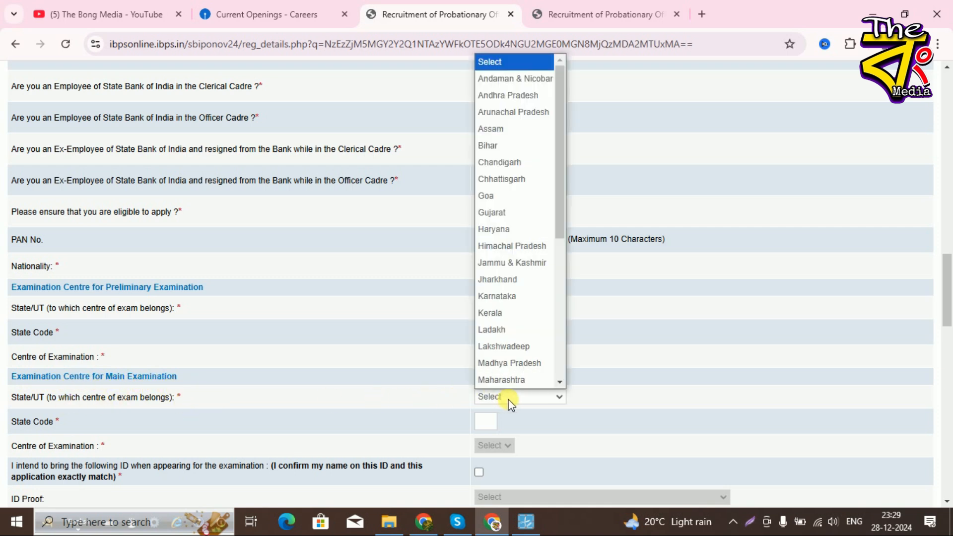
pyautogui.scroll(-5, 524, 362)
pyautogui.scroll(-1, 524, 363)
pyautogui.click(513, 379)
pyautogui.scroll(-3, 485, 397)
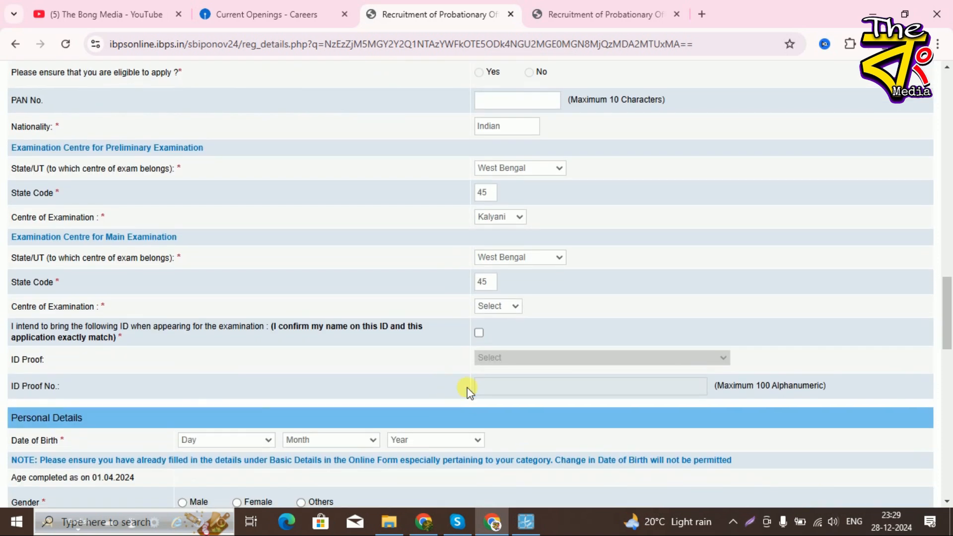
pyautogui.click(500, 307)
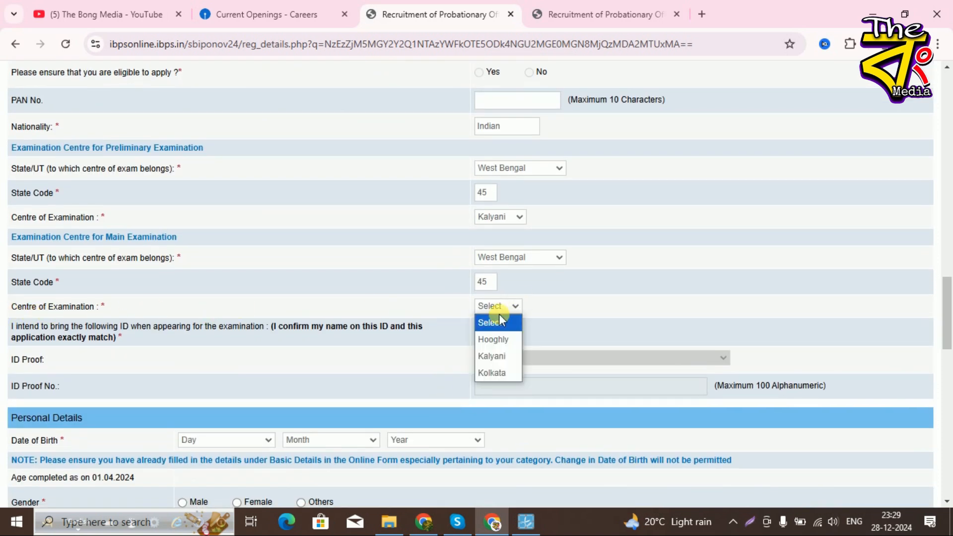
pyautogui.click(501, 359)
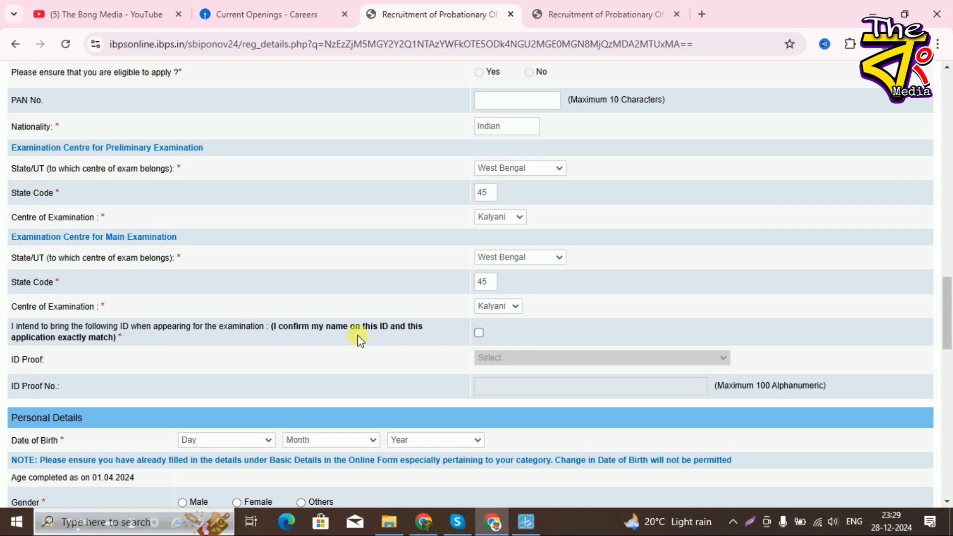
# - Confirm bringing a matching ID to the exam and choose Aadhar Card as ID proof
pyautogui.click(479, 332)
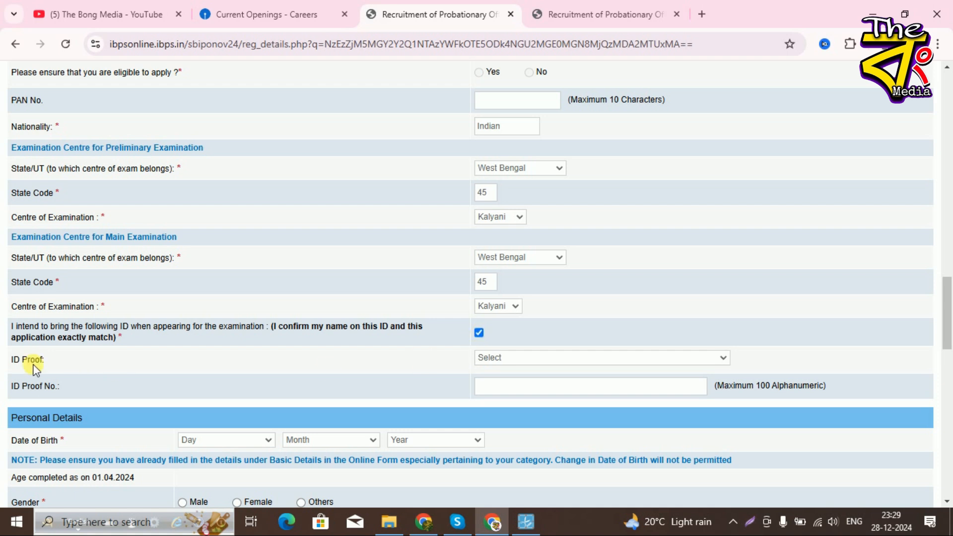
pyautogui.click(574, 359)
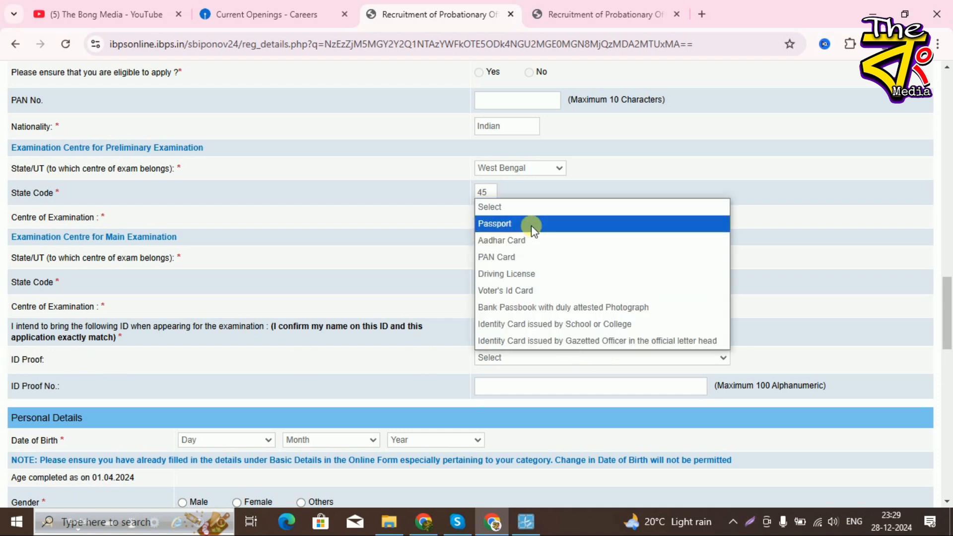
pyautogui.click(525, 241)
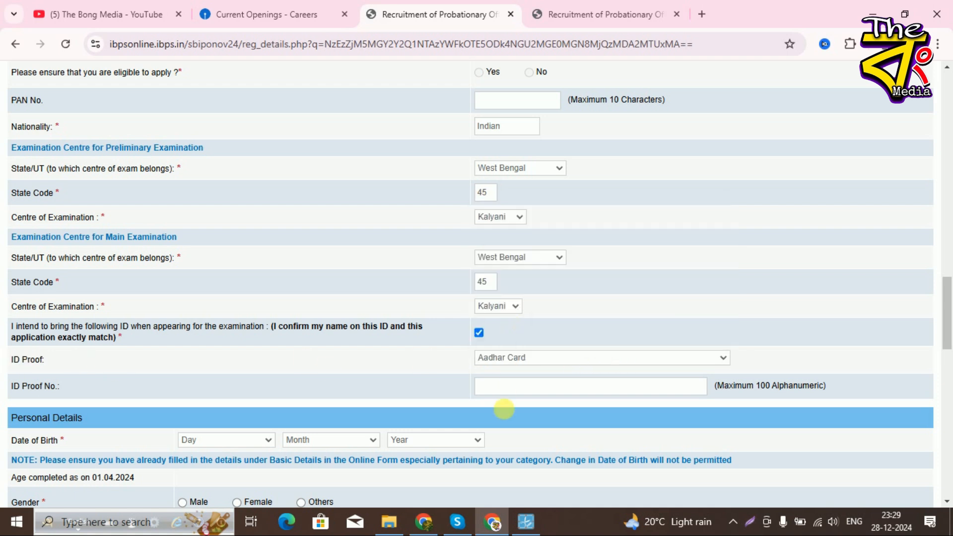
pyautogui.scroll(-1, 509, 432)
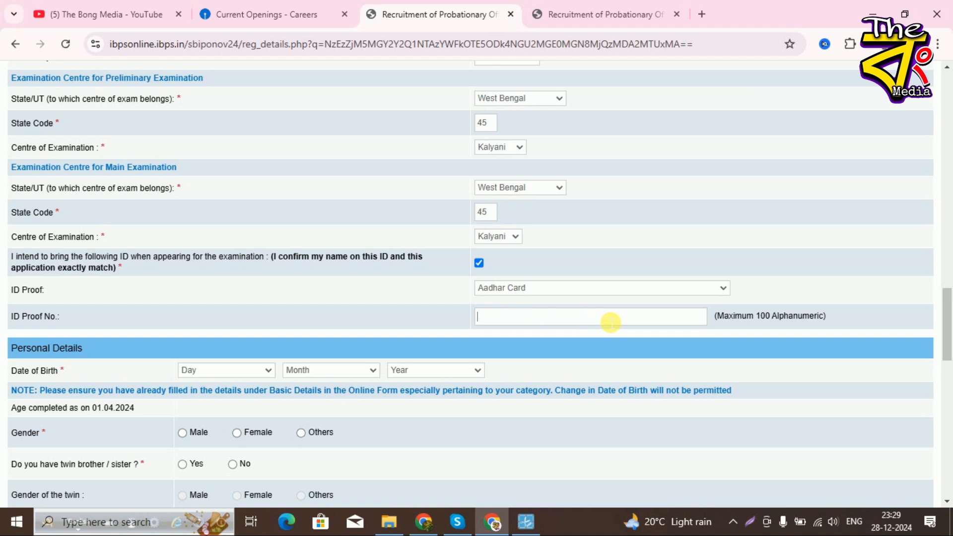
pyautogui.scroll(-3, 298, 353)
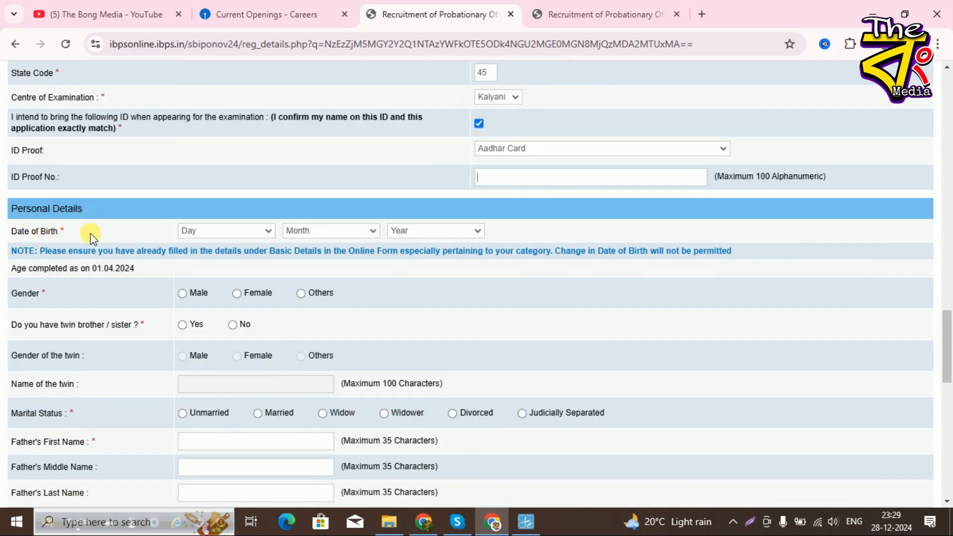
pyautogui.click(203, 232)
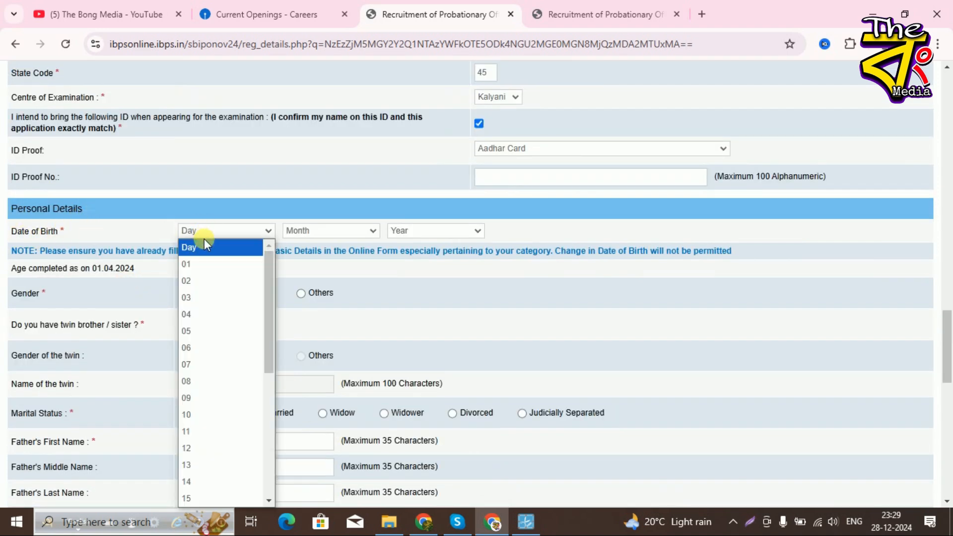
pyautogui.click(213, 331)
pyautogui.click(322, 231)
pyautogui.click(348, 347)
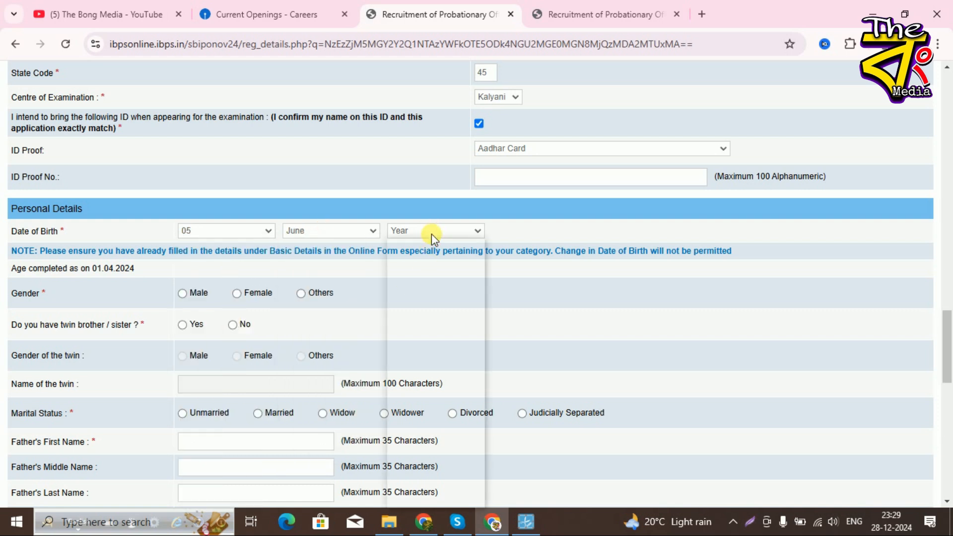
pyautogui.click(431, 234)
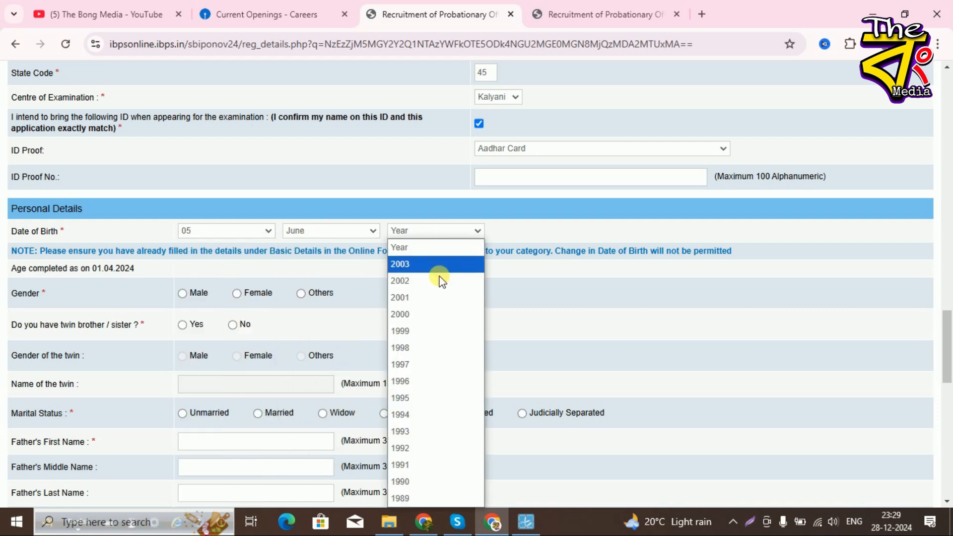
pyautogui.click(432, 306)
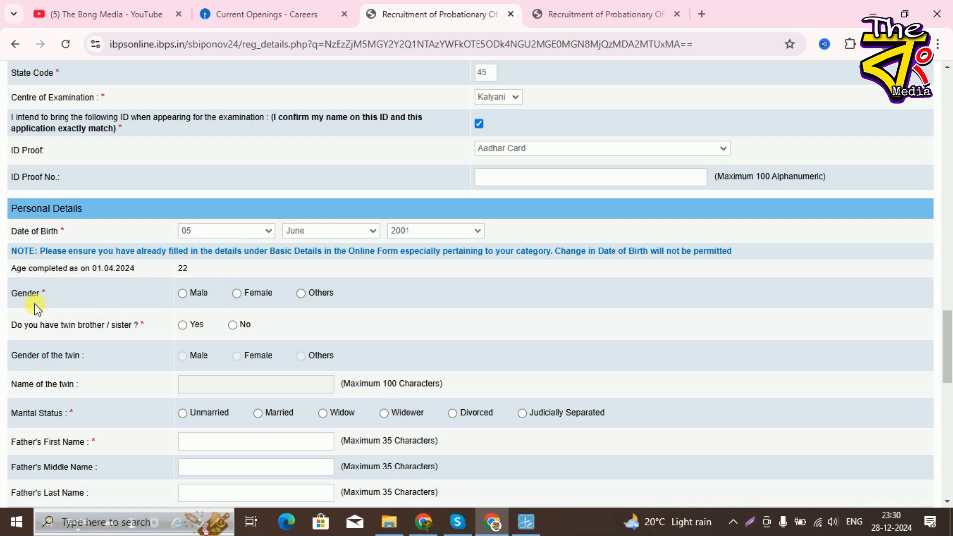
# - Set gender to Male, twin to No, and marital status to Unmarried
pyautogui.click(183, 294)
pyautogui.click(232, 325)
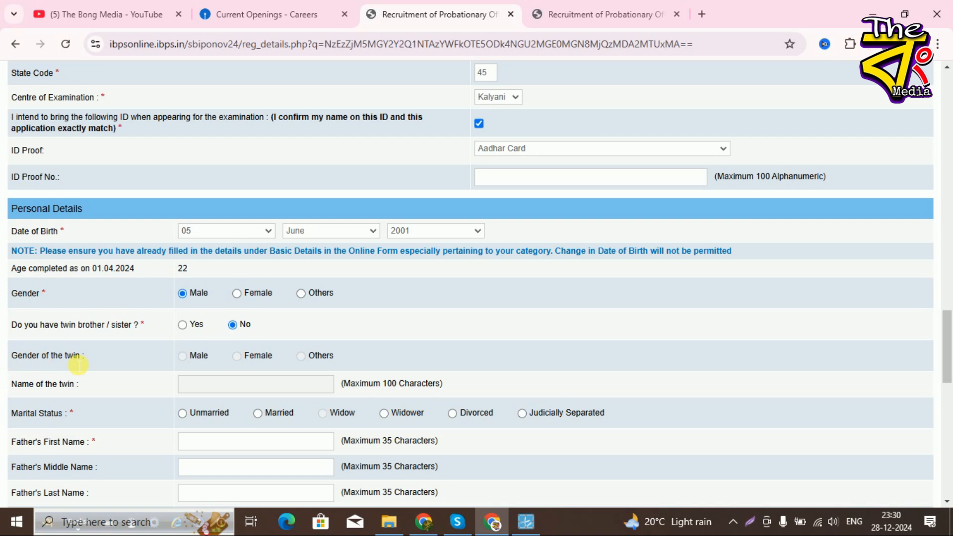
pyautogui.scroll(-1, 320, 362)
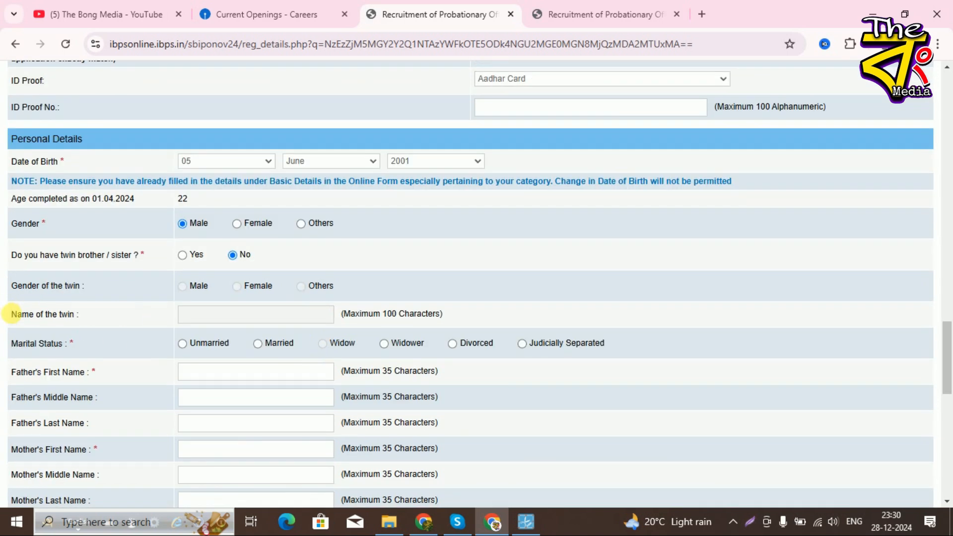
pyautogui.scroll(-1, 299, 340)
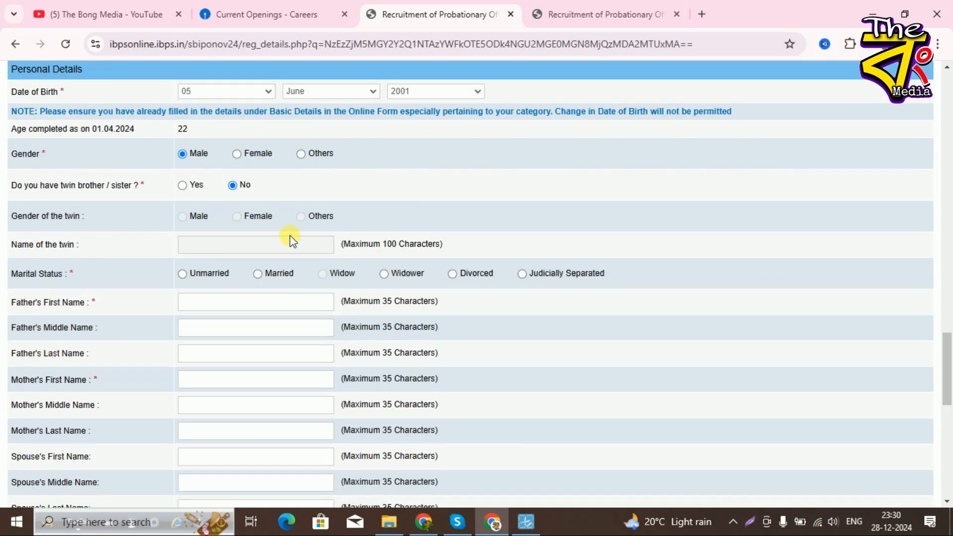
pyautogui.click(181, 274)
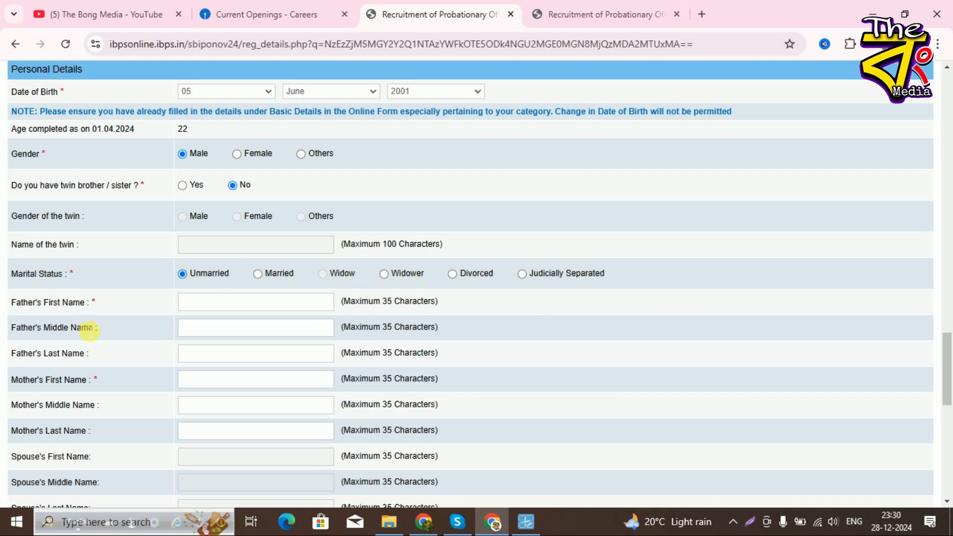
# - Review the address section and save the personal details to reach Educational Qualification
pyautogui.scroll(-2, 60, 328)
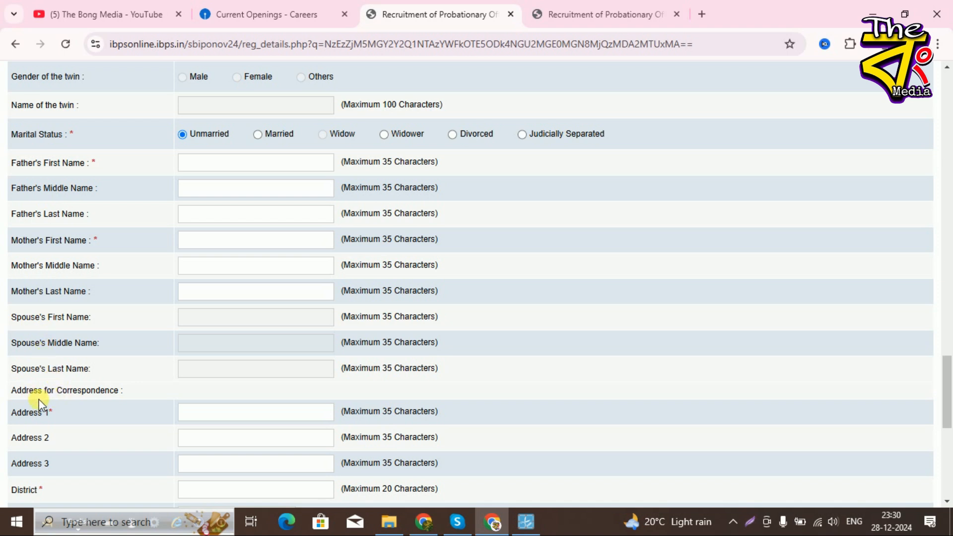
pyautogui.scroll(-1, 43, 400)
pyautogui.scroll(-1, 108, 329)
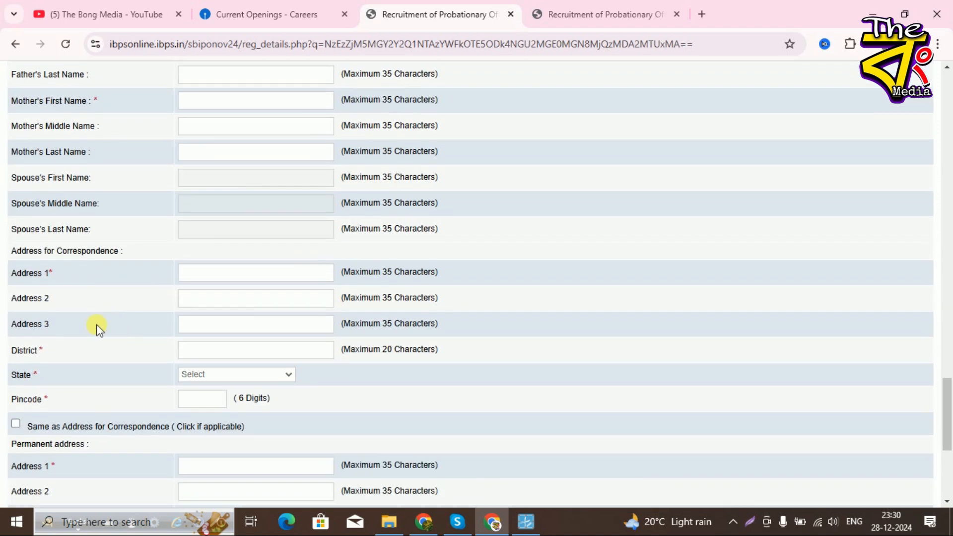
pyautogui.scroll(-1, 43, 365)
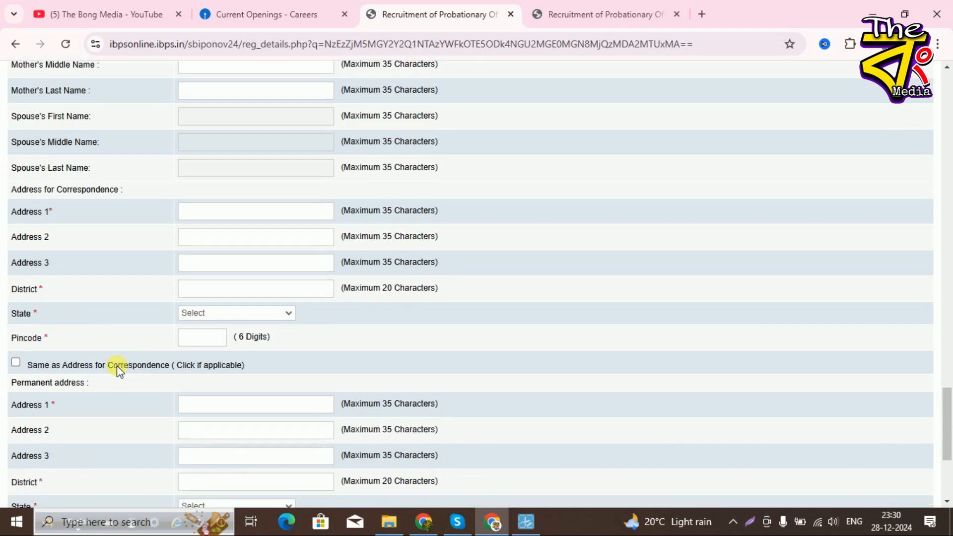
pyautogui.scroll(-1, 103, 335)
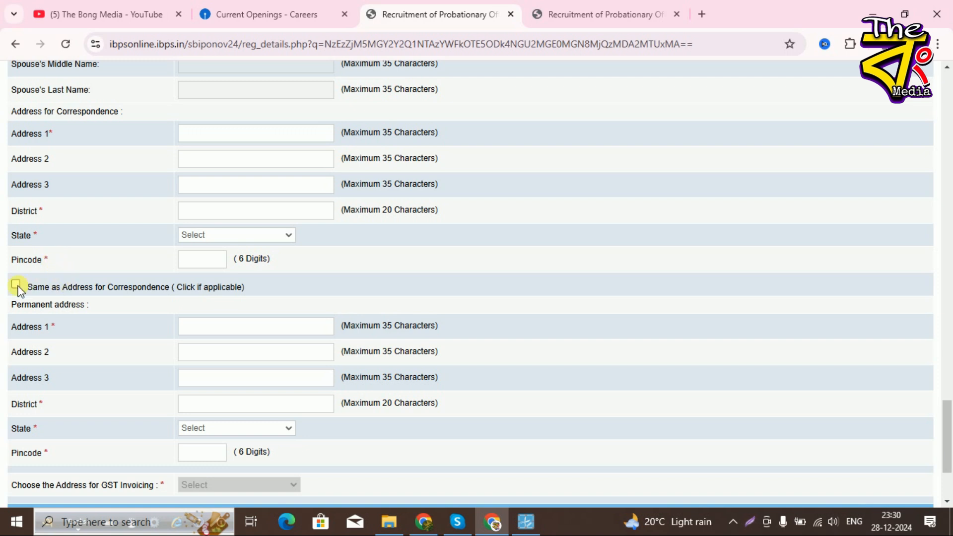
pyautogui.scroll(-2, 144, 352)
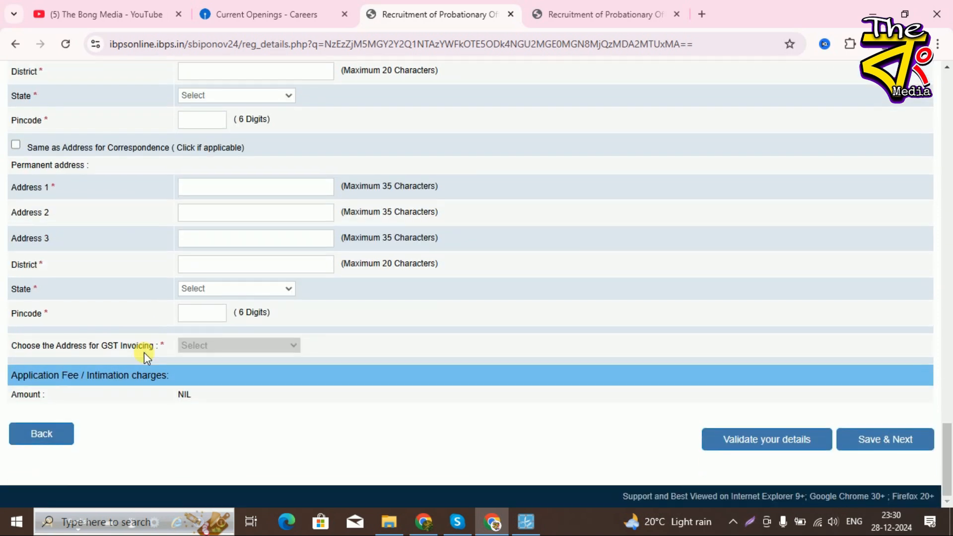
pyautogui.scroll(6, 157, 364)
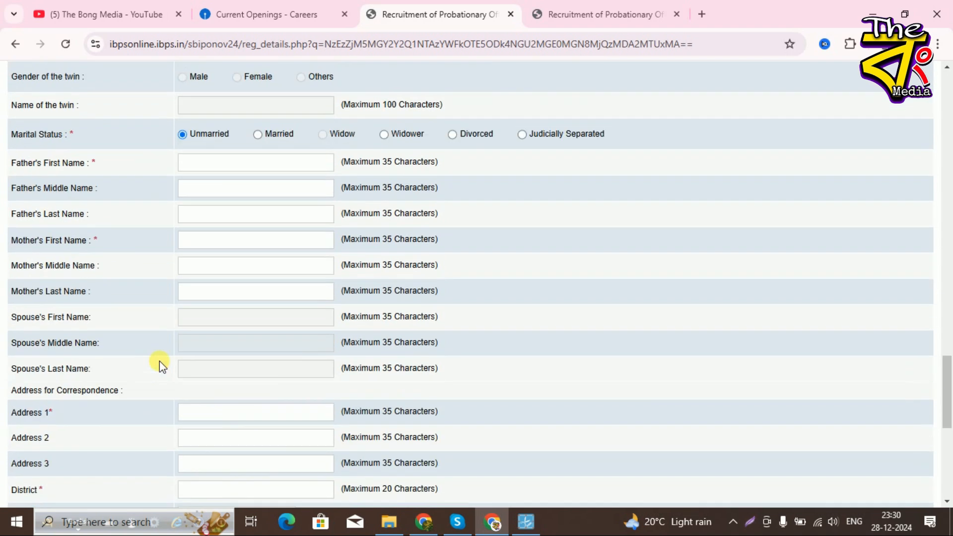
pyautogui.scroll(-6, 388, 407)
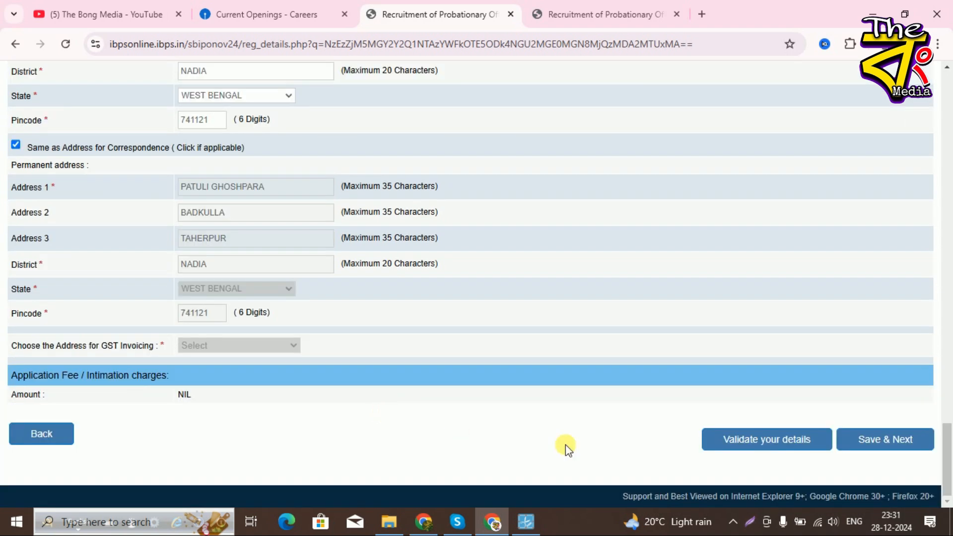
pyautogui.click(891, 442)
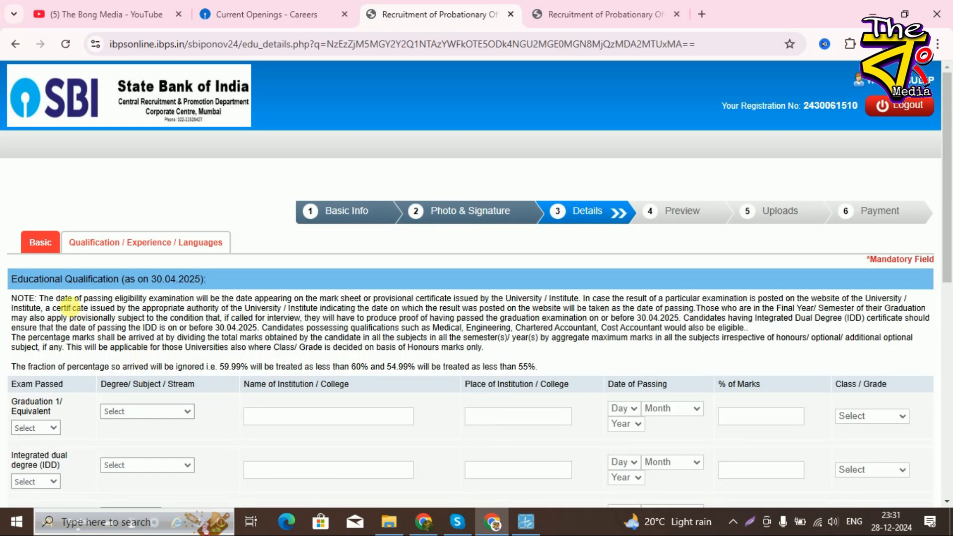
# - Mark graduation as Passed in Arts and enter RANAGHAT COLLEGE as the college
pyautogui.scroll(-6, 334, 379)
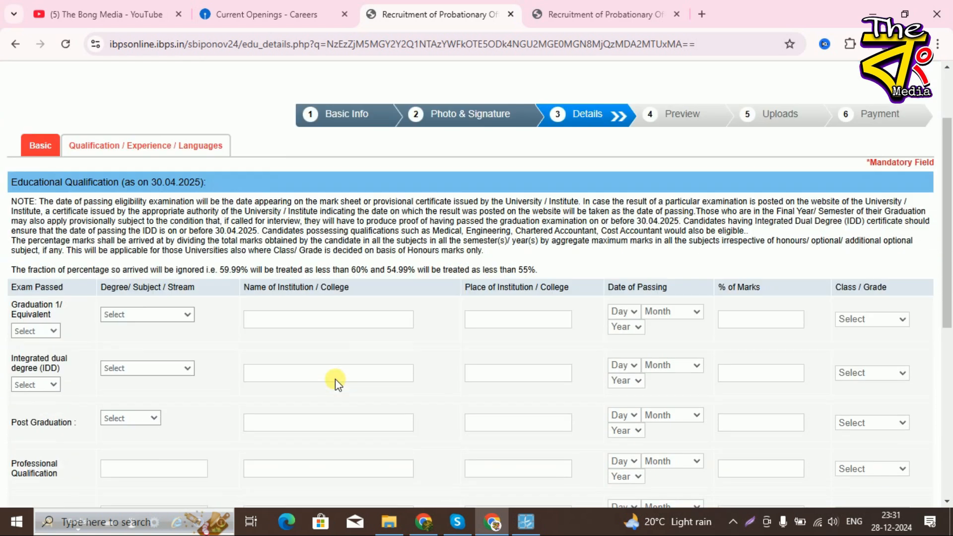
pyautogui.scroll(-2, 334, 377)
pyautogui.scroll(5, 242, 363)
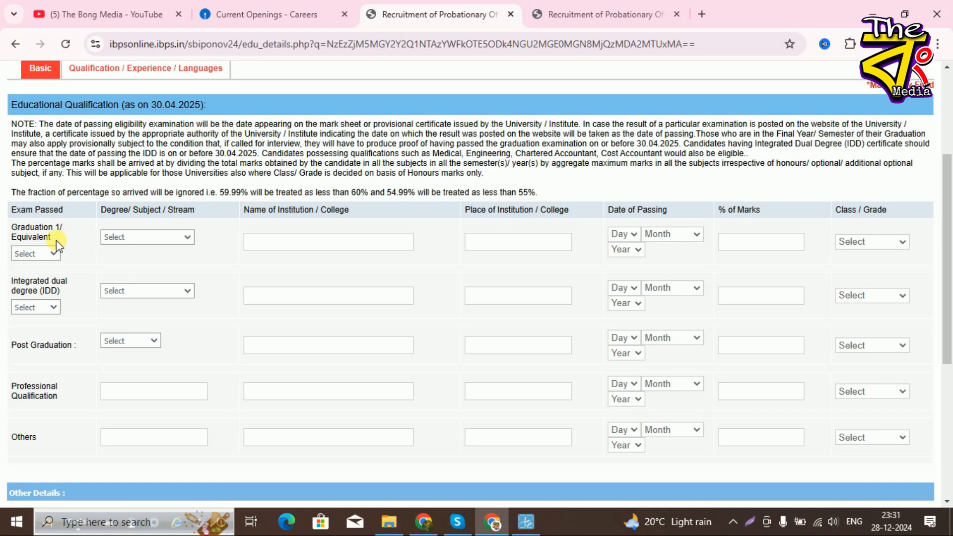
pyautogui.click(42, 255)
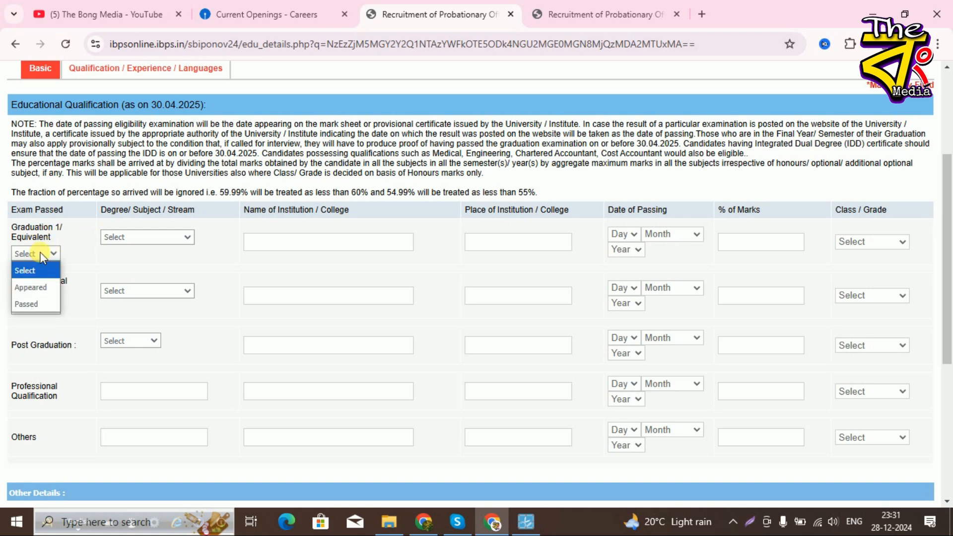
pyautogui.click(38, 305)
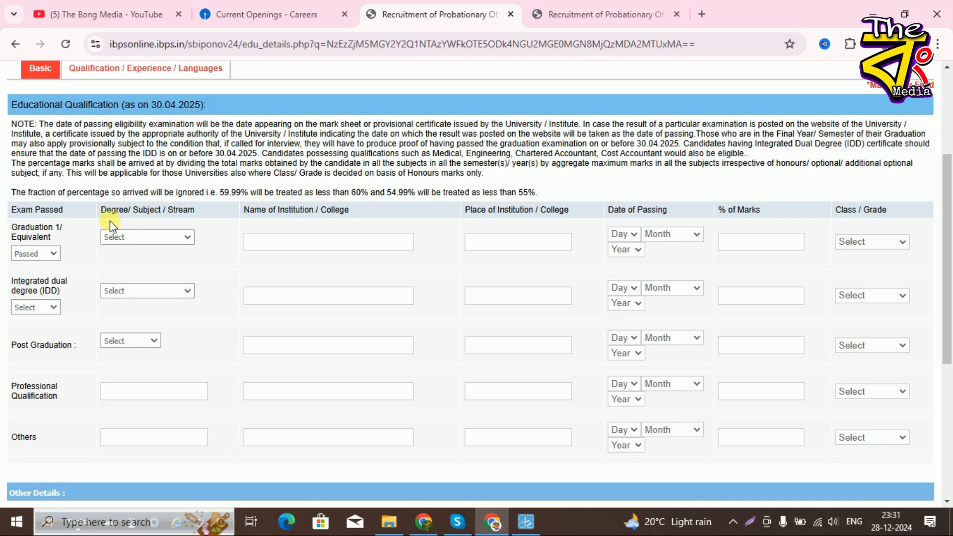
pyautogui.click(181, 236)
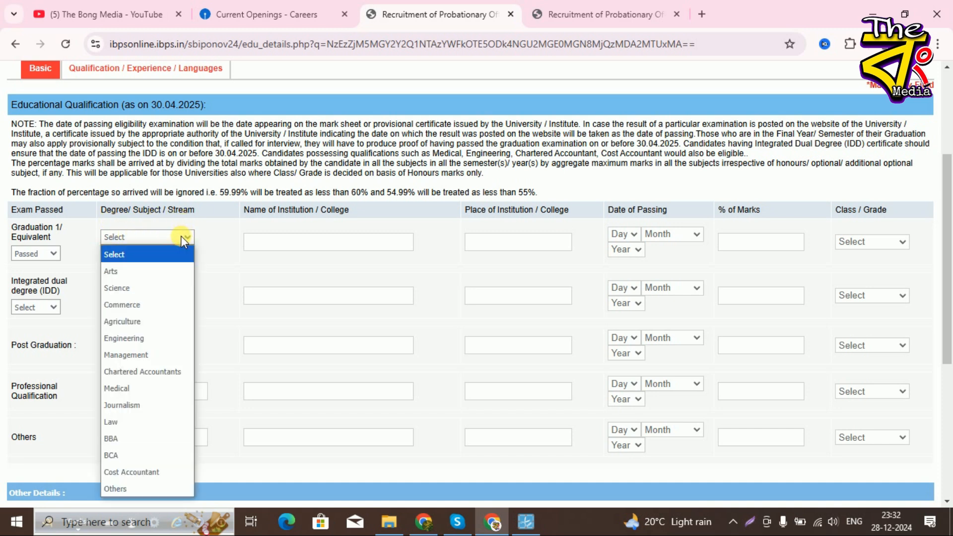
pyautogui.click(165, 272)
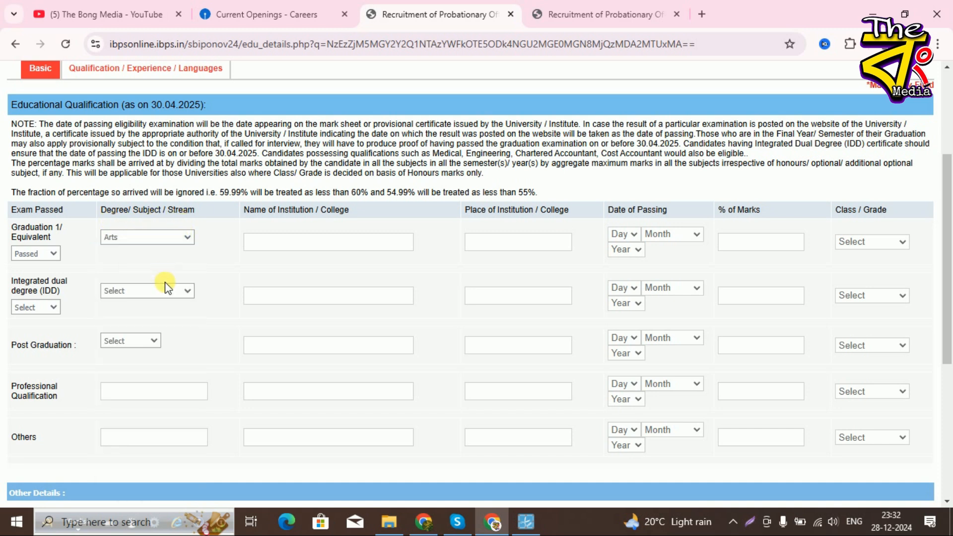
pyautogui.click(180, 238)
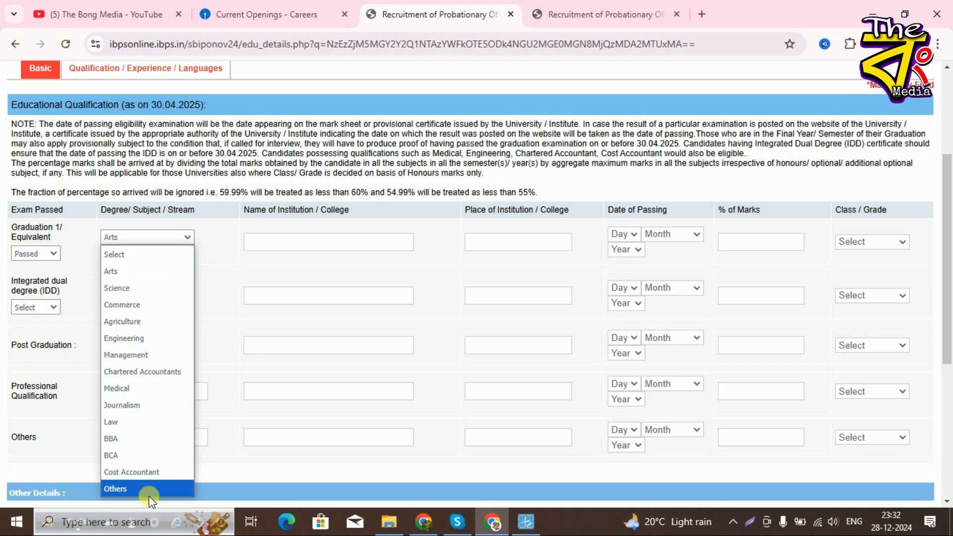
pyautogui.click(225, 257)
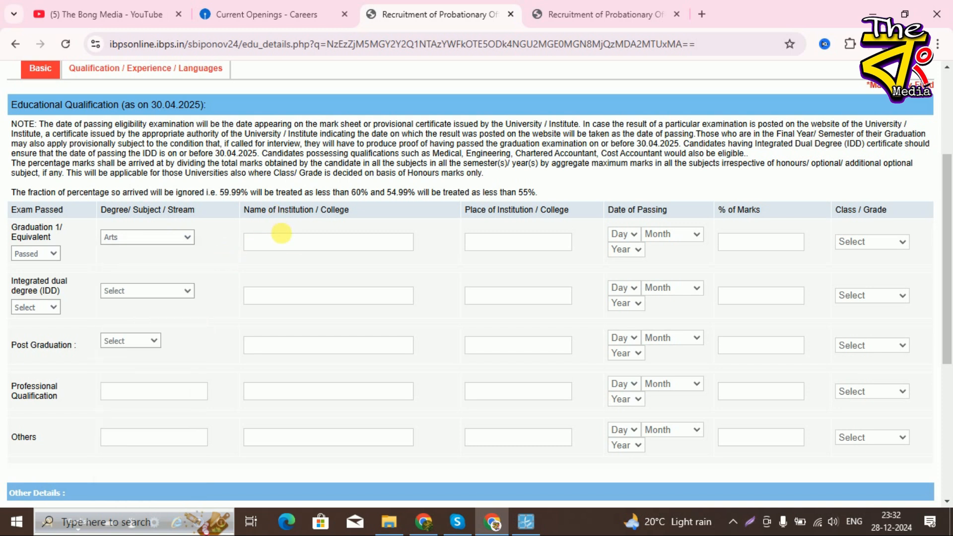
pyautogui.click(357, 242)
pyautogui.write('RANAGHAT')
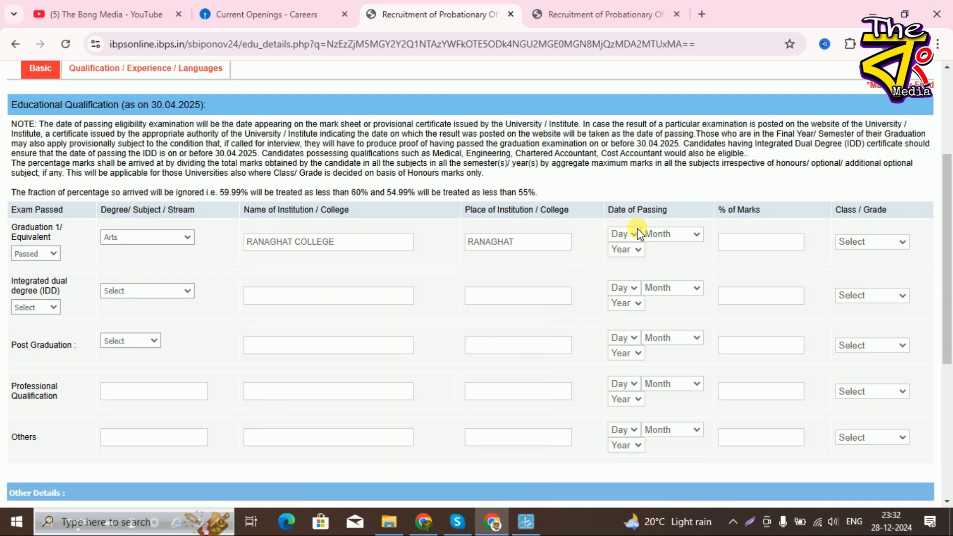
# - Set graduation passing date 02 March 2022, 78.00% marks and First Class
pyautogui.click(631, 234)
pyautogui.click(621, 284)
pyautogui.click(665, 234)
pyautogui.click(668, 302)
pyautogui.click(631, 249)
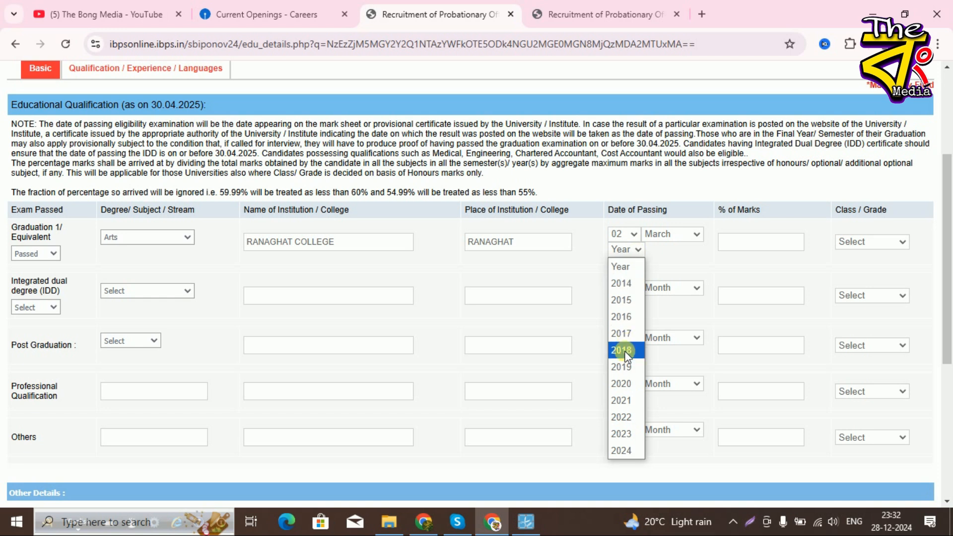
pyautogui.click(622, 417)
pyautogui.click(753, 243)
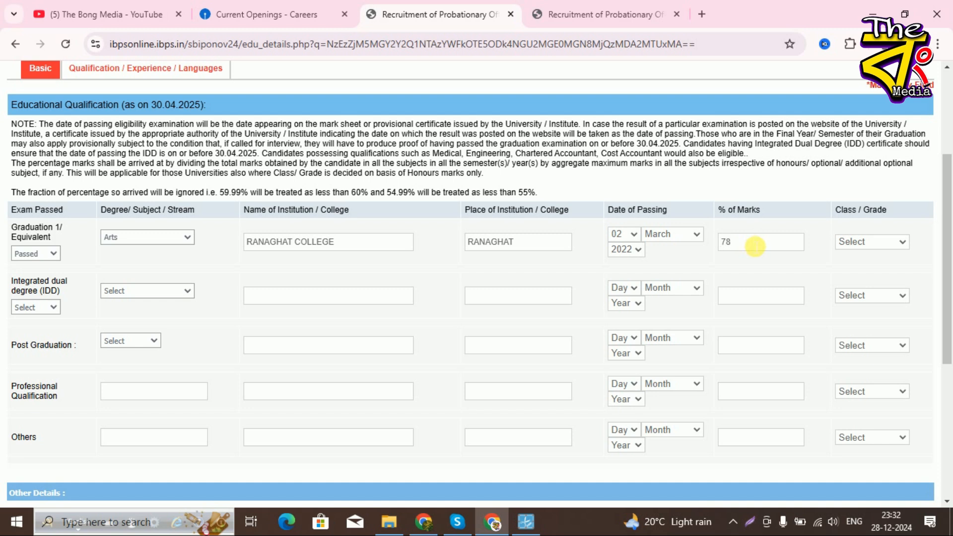
pyautogui.click(870, 249)
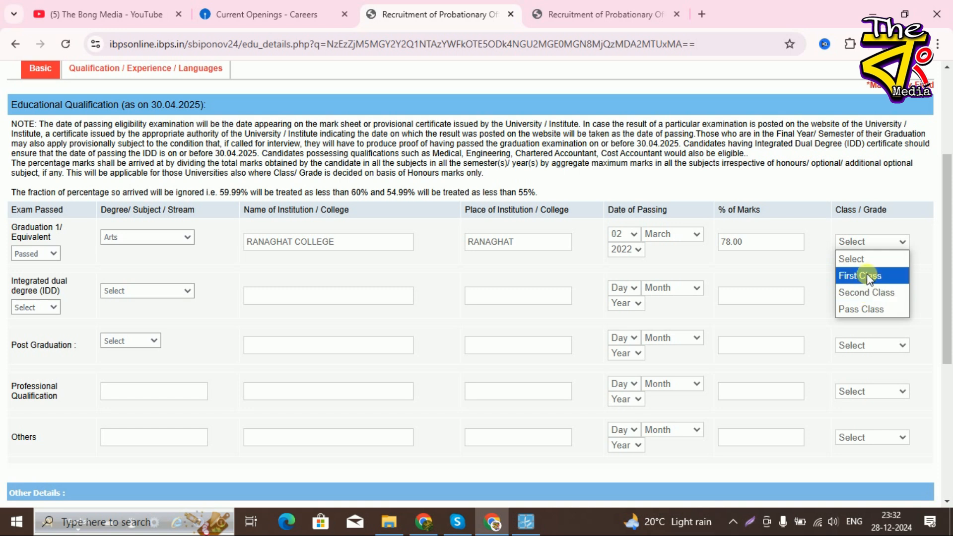
pyautogui.click(867, 274)
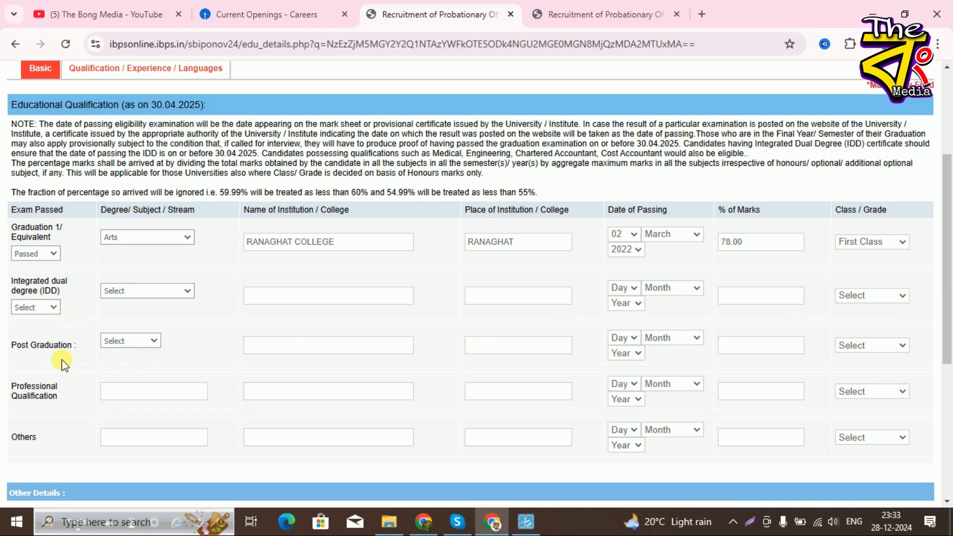
pyautogui.click(134, 343)
pyautogui.click(196, 347)
# - Opt in to pre-exam training at the Kalyani centre in West Bengal
pyautogui.click(130, 393)
pyautogui.scroll(-4, 352, 432)
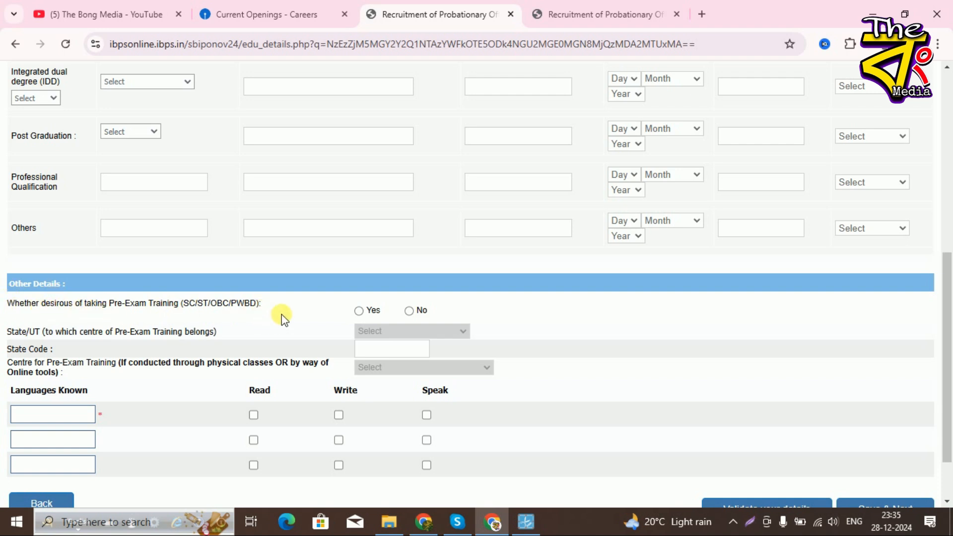
pyautogui.click(358, 311)
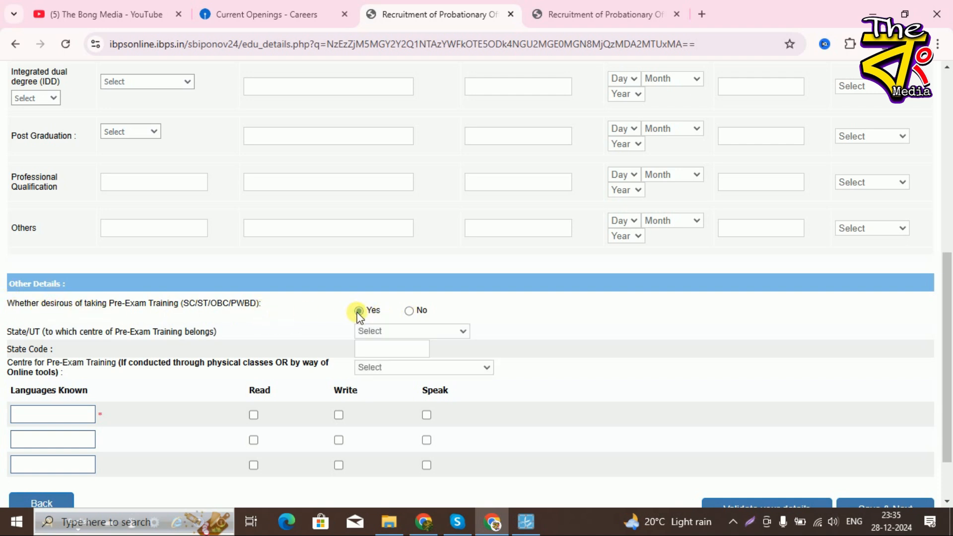
pyautogui.click(410, 311)
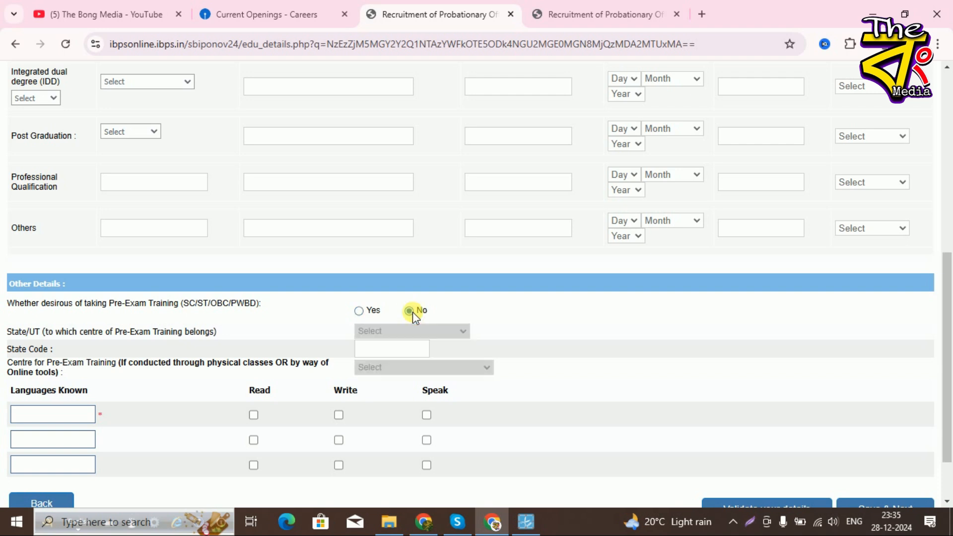
pyautogui.click(360, 312)
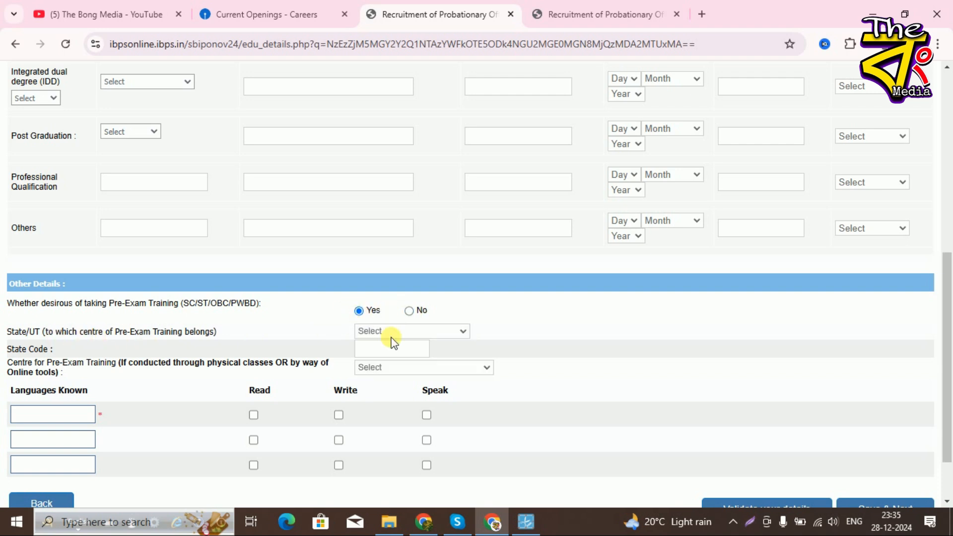
pyautogui.click(410, 329)
pyautogui.scroll(-1, 409, 308)
pyautogui.scroll(-5, 409, 308)
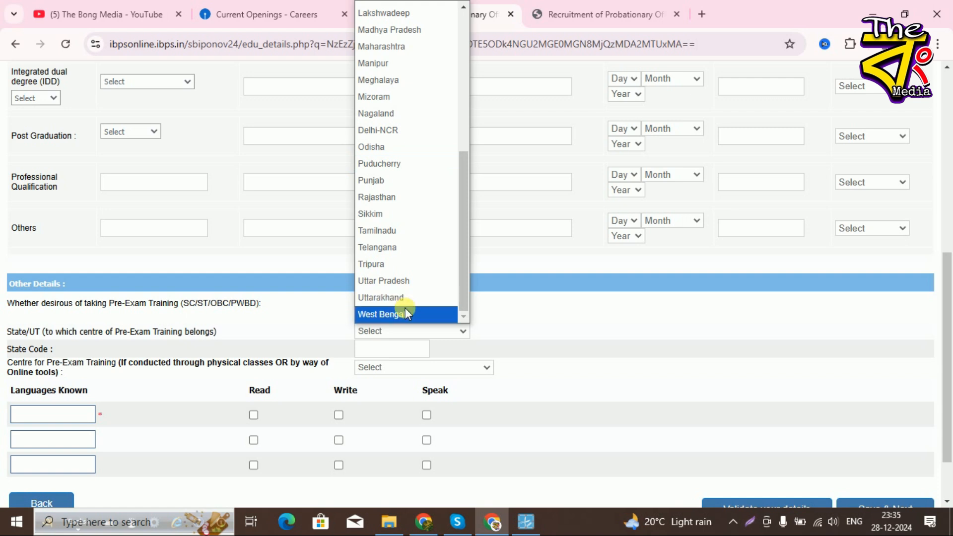
pyautogui.click(402, 312)
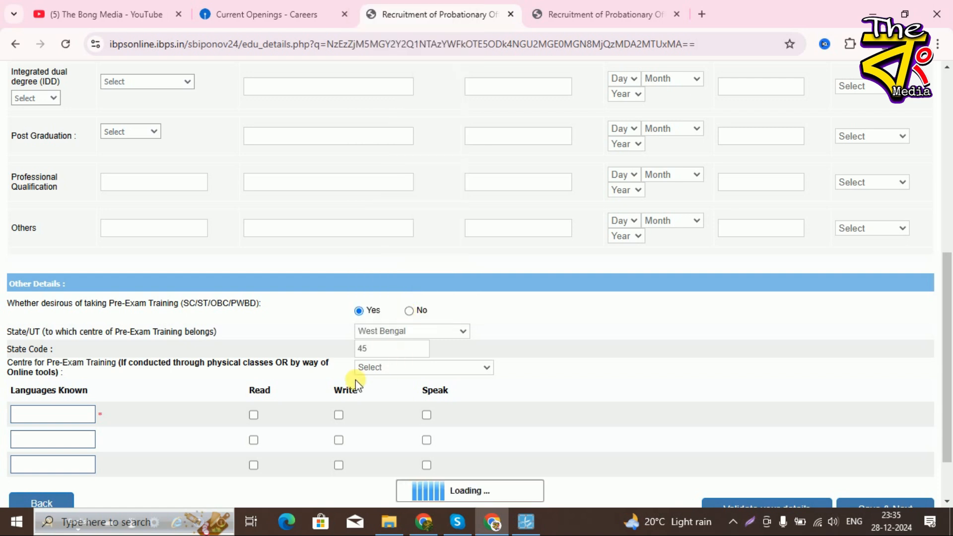
pyautogui.click(389, 368)
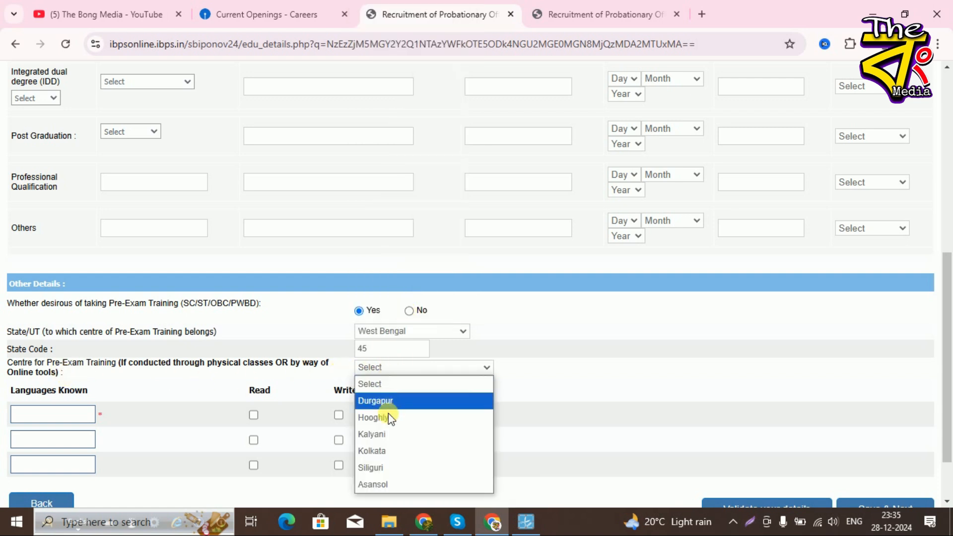
pyautogui.click(385, 437)
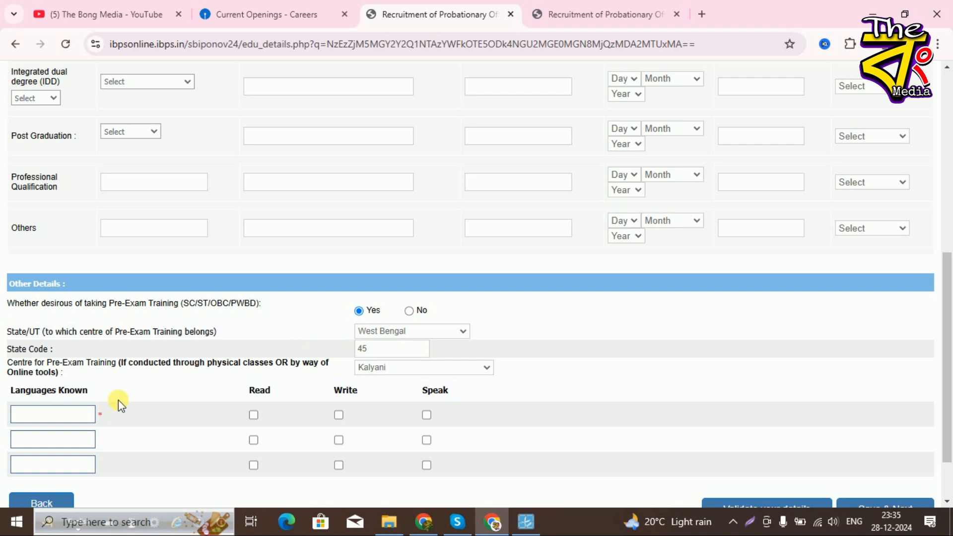
# - Add ENGLISH with read, write and speak ticked, and save to the preview
pyautogui.scroll(-2, 118, 401)
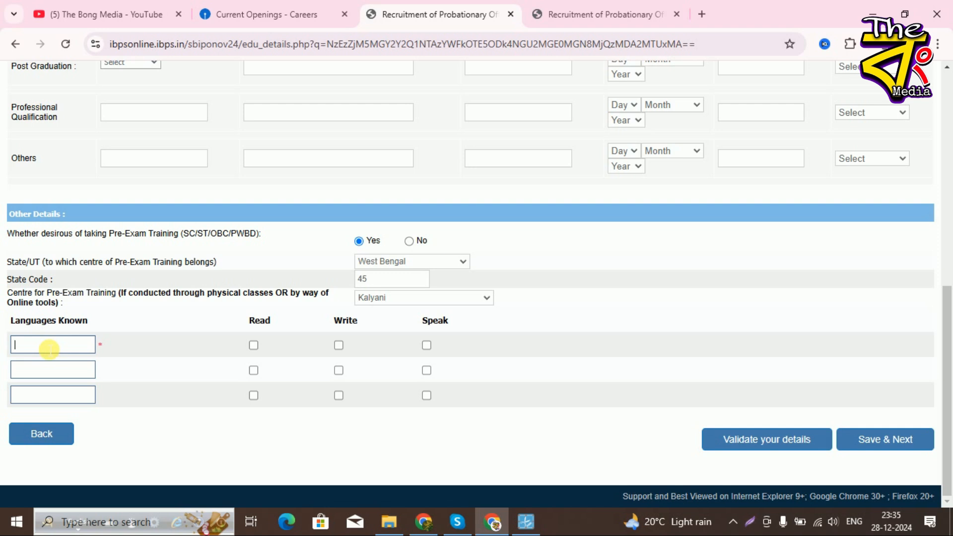
pyautogui.write('ISH')
pyautogui.click(253, 345)
pyautogui.click(338, 345)
pyautogui.click(427, 345)
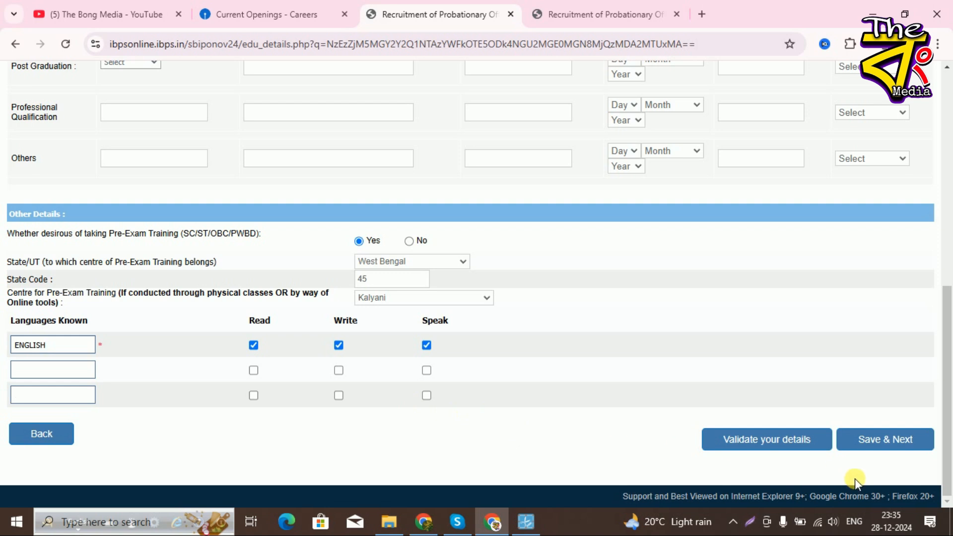
pyautogui.click(882, 446)
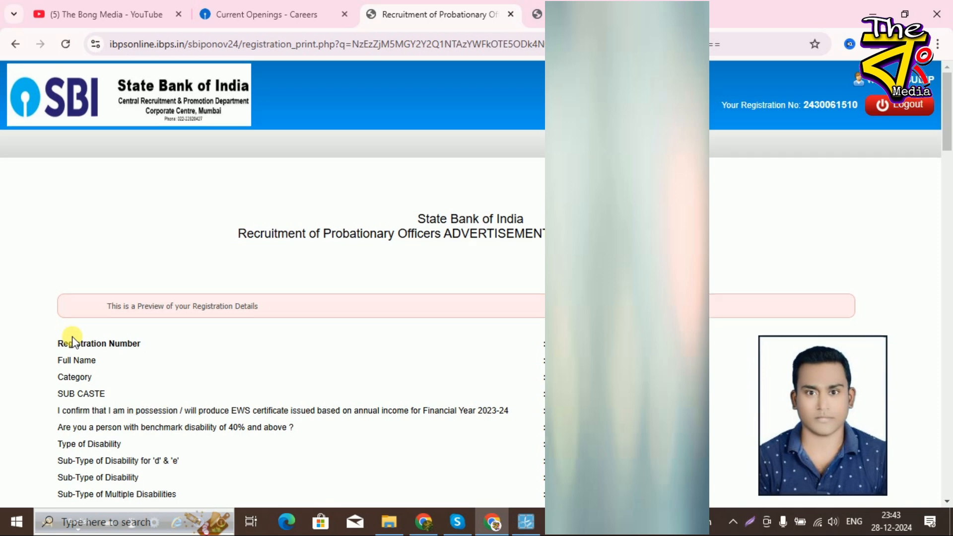
# - Scroll the preview down to the Declaration, checking I Agree and name-match boxes are ticked
pyautogui.scroll(-8, 72, 338)
pyautogui.scroll(10, 78, 340)
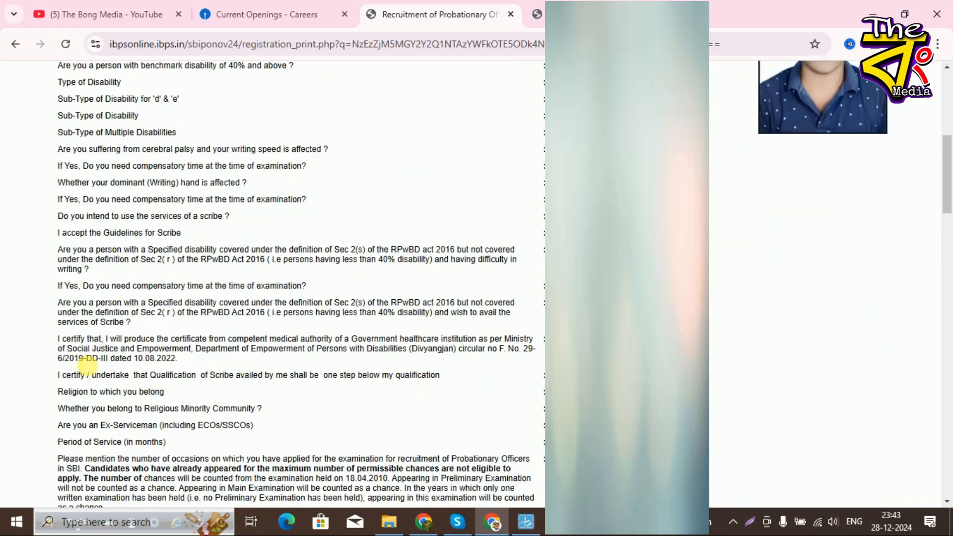
pyautogui.scroll(-15, 84, 365)
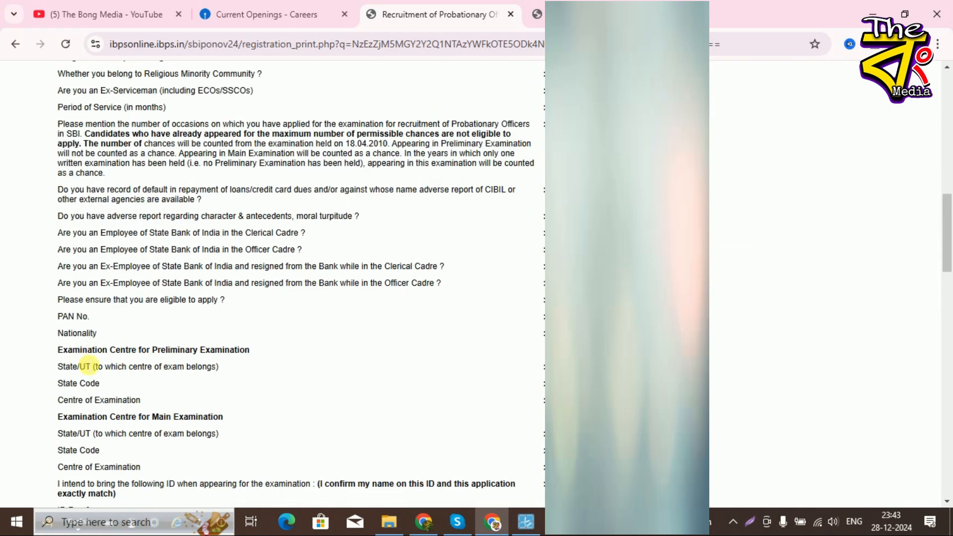
pyautogui.scroll(-6, 85, 365)
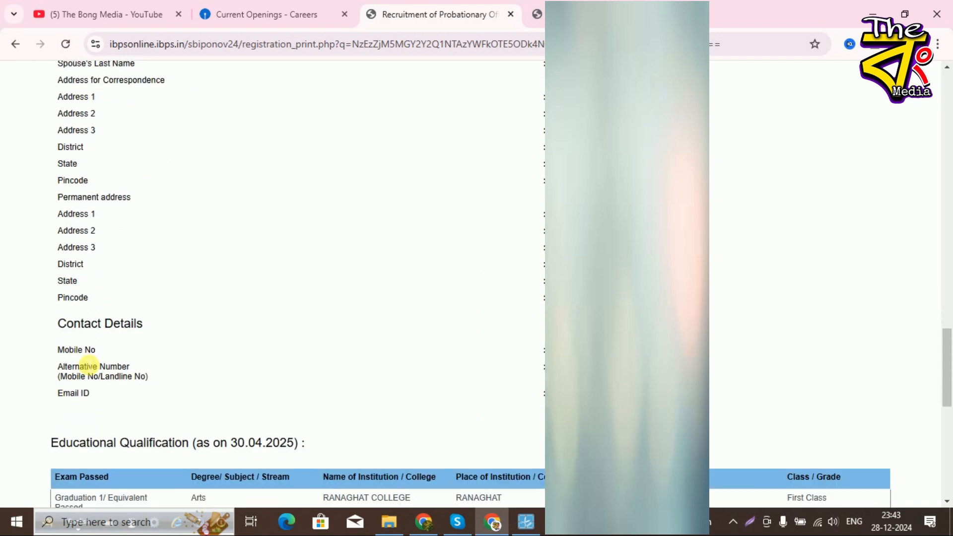
pyautogui.scroll(-4, 84, 365)
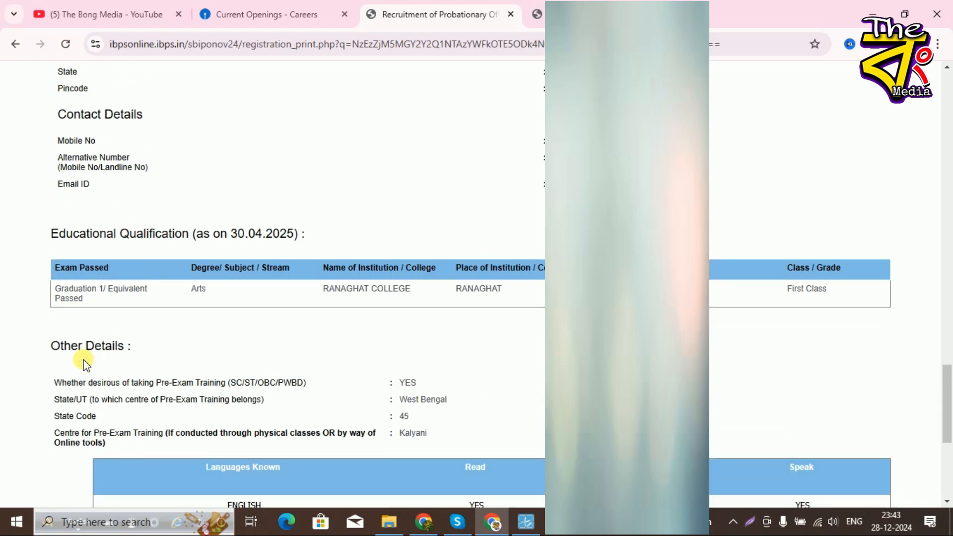
pyautogui.scroll(-6, 87, 363)
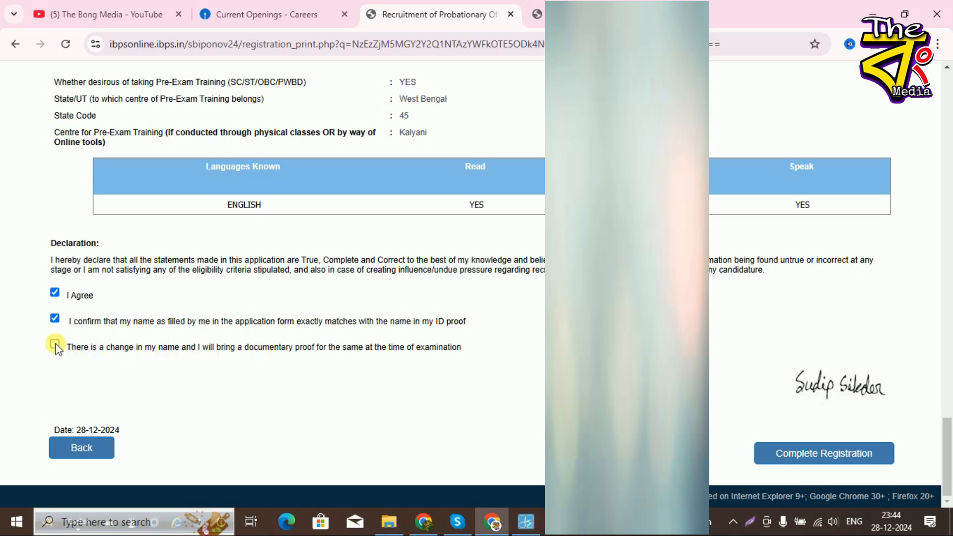
# - Complete the registration and accept both confirmation warnings with OK
pyautogui.click(846, 462)
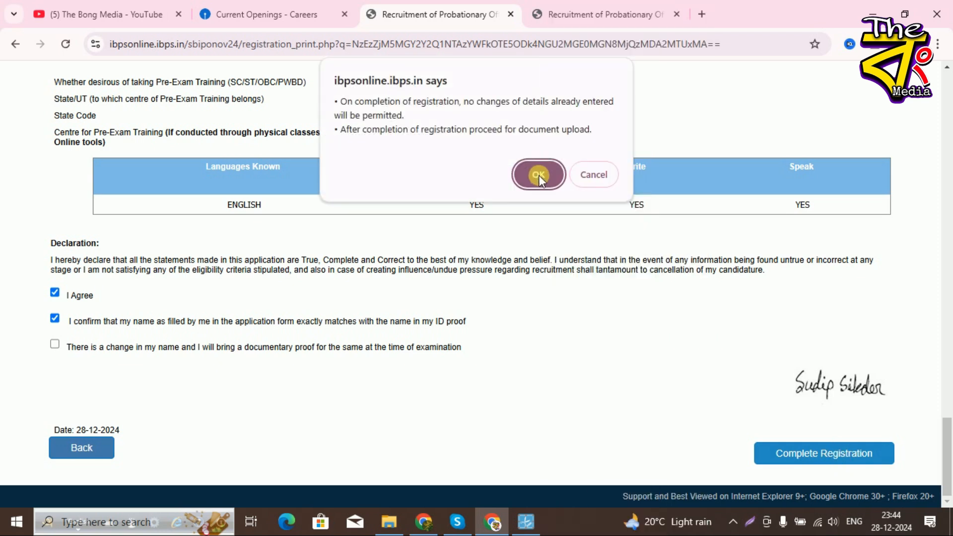
pyautogui.click(538, 175)
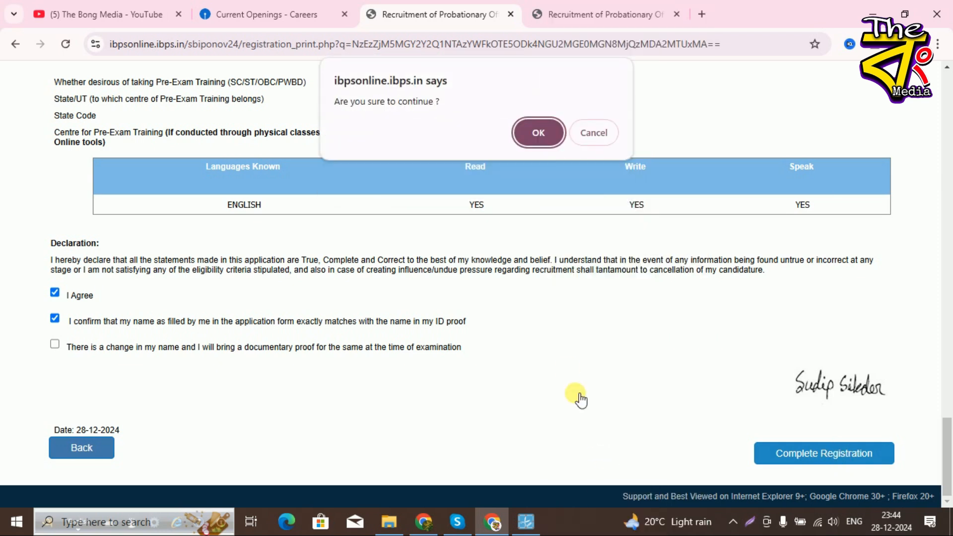
pyautogui.click(536, 133)
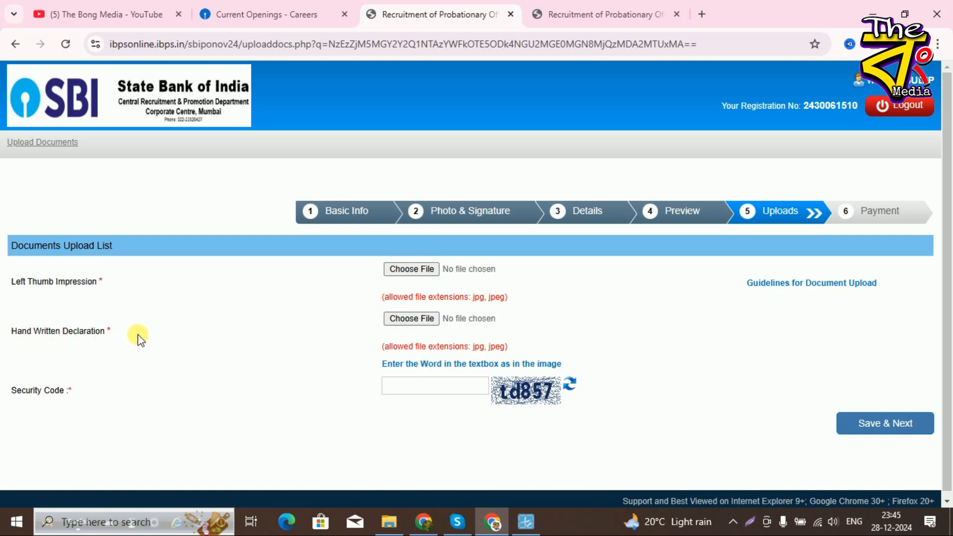
# - Read the Guidelines for Document Upload PDF, then return to the Recruitment tab
pyautogui.click(813, 283)
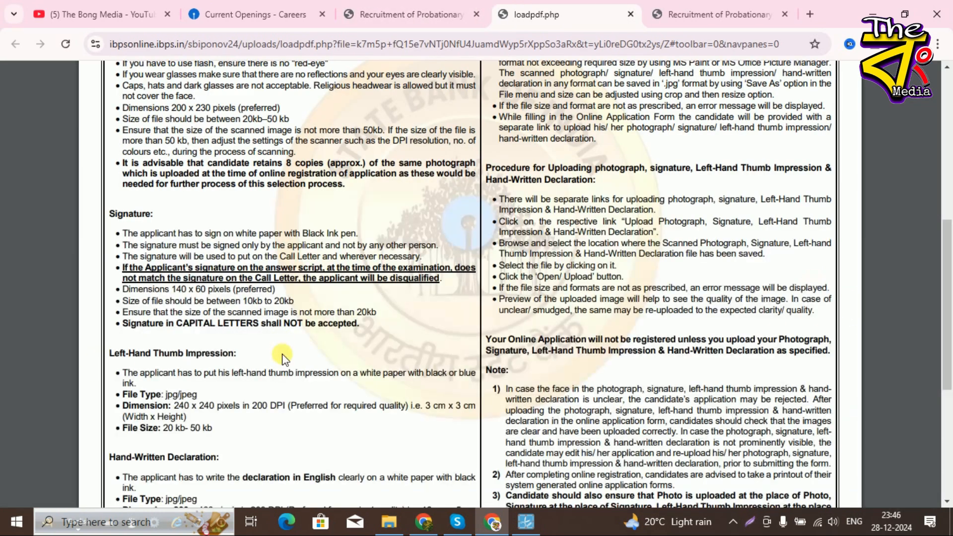
pyautogui.scroll(4, 282, 355)
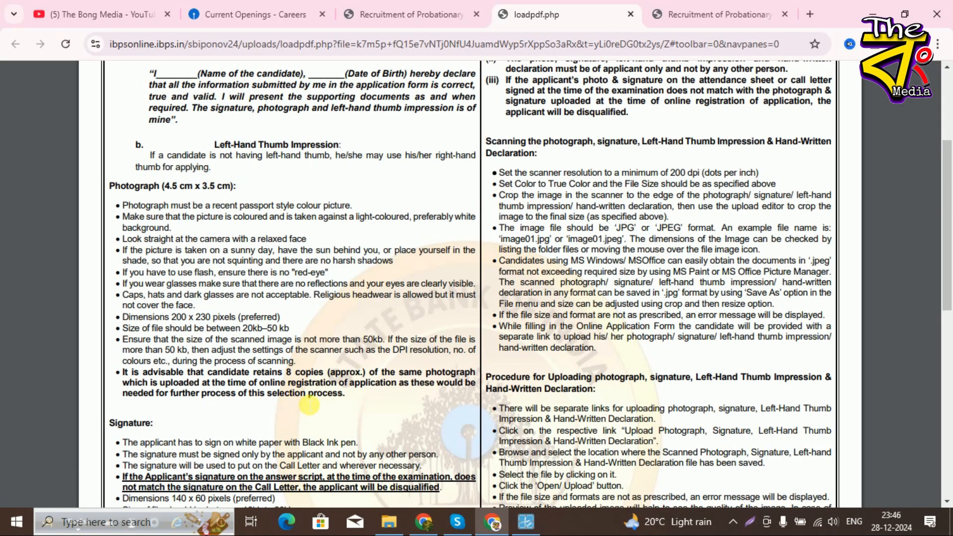
pyautogui.scroll(-5, 546, 383)
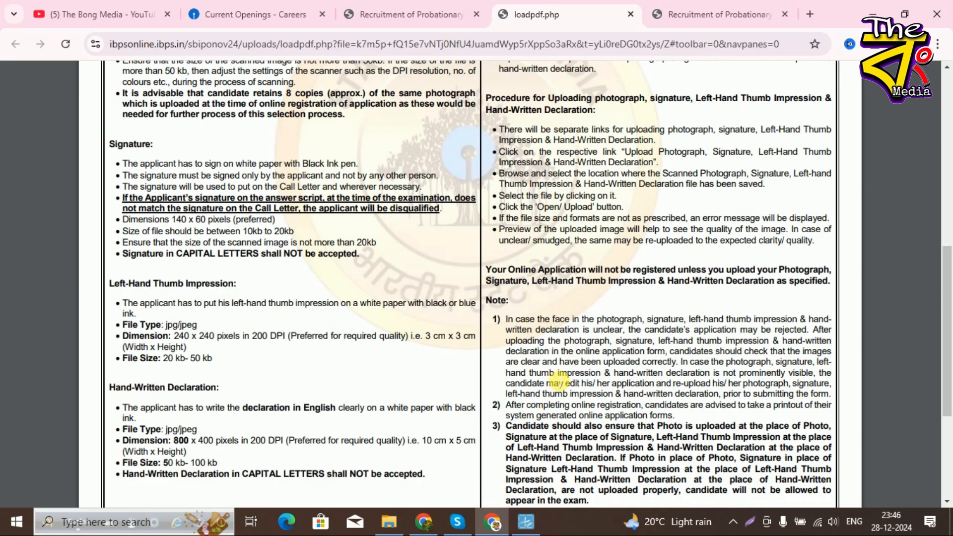
pyautogui.scroll(-4, 558, 382)
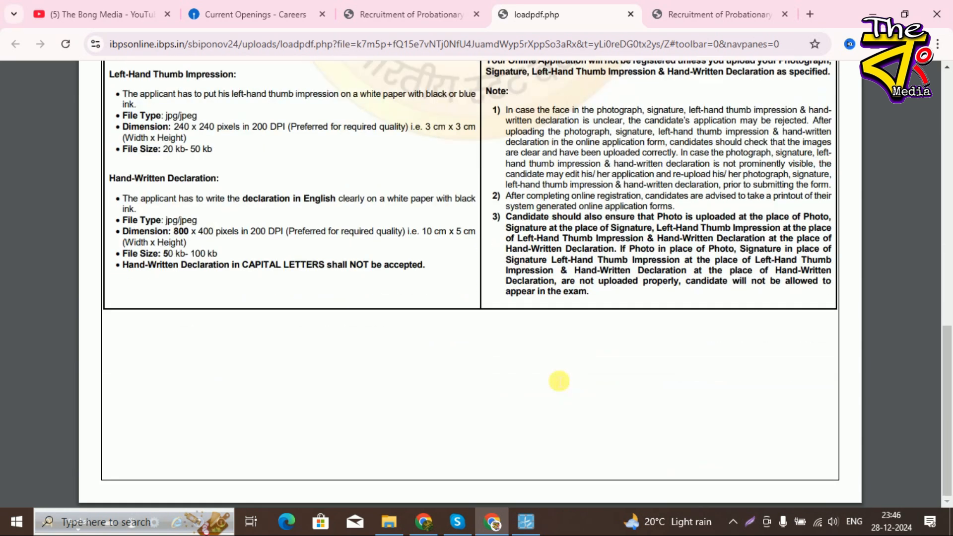
pyautogui.scroll(5, 559, 381)
pyautogui.click(424, 15)
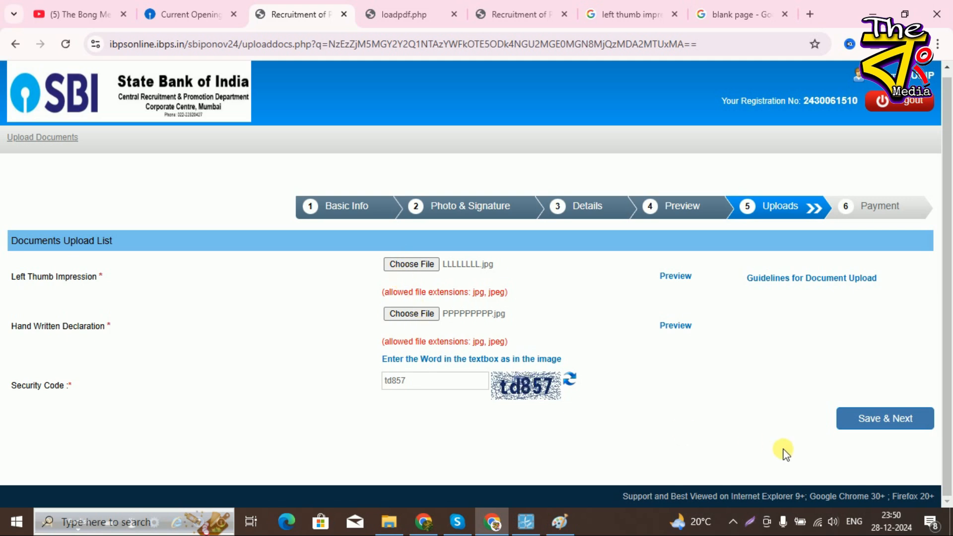
# - Submit the uploaded LLLLLLLL.jpg and PPPPPPPPP.jpg documents and confirm the final submission
pyautogui.click(893, 422)
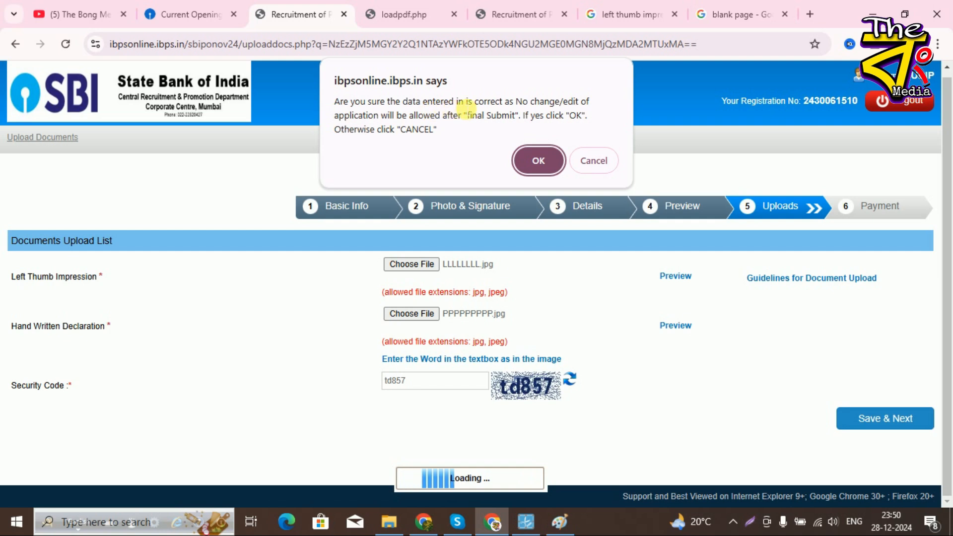
pyautogui.click(536, 159)
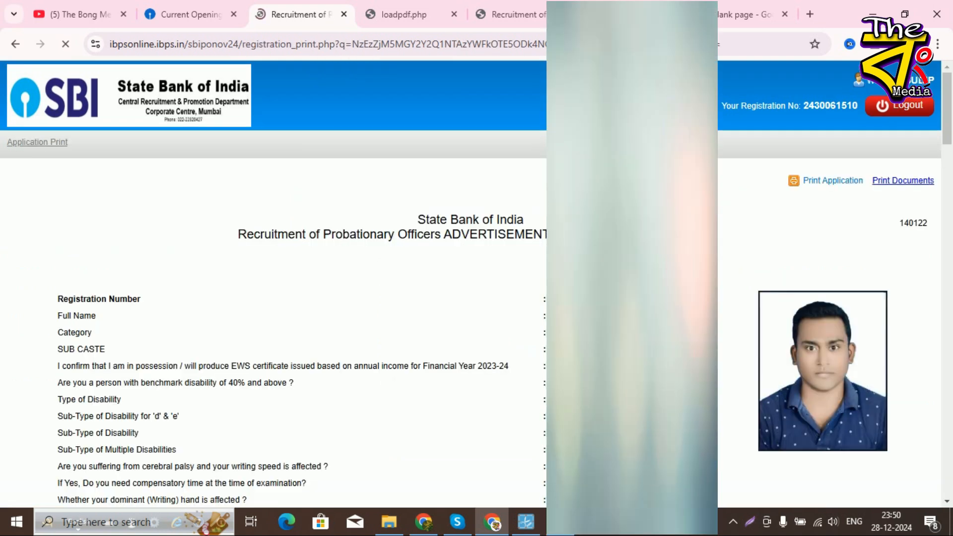
pyautogui.moveTo(949, 145); pyautogui.dragTo(949, 426)
pyautogui.scroll(-5, 458, 383)
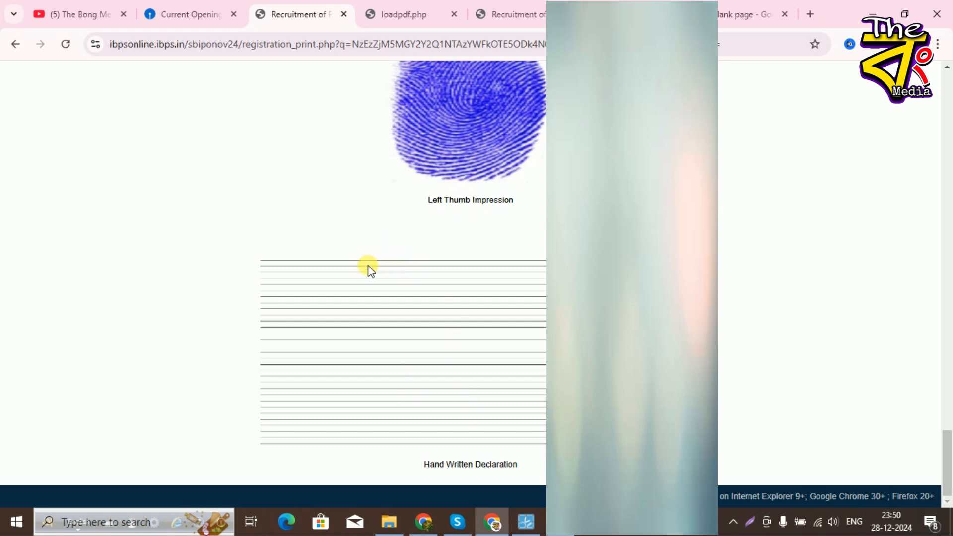
pyautogui.scroll(4, 517, 389)
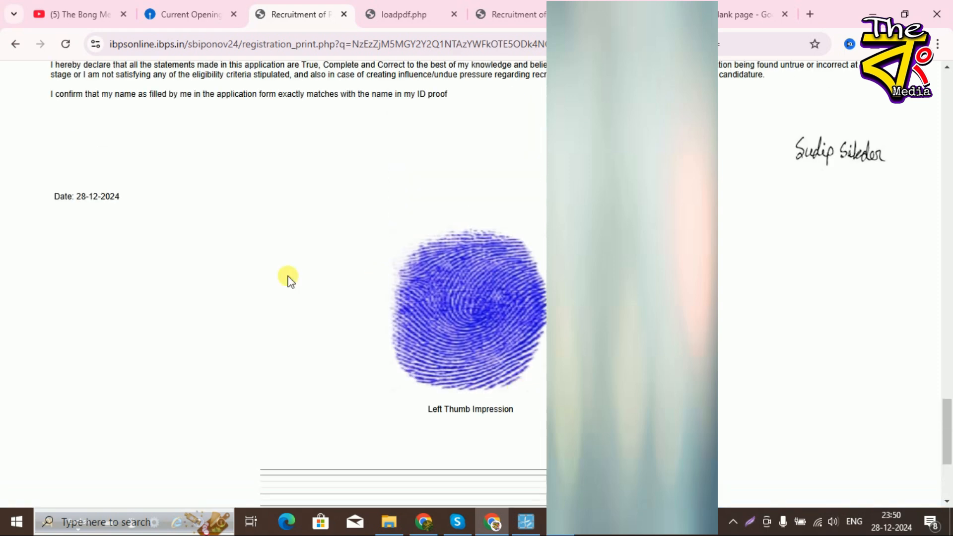
pyautogui.scroll(-4, 485, 354)
pyautogui.moveTo(948, 462); pyautogui.dragTo(948, 94)
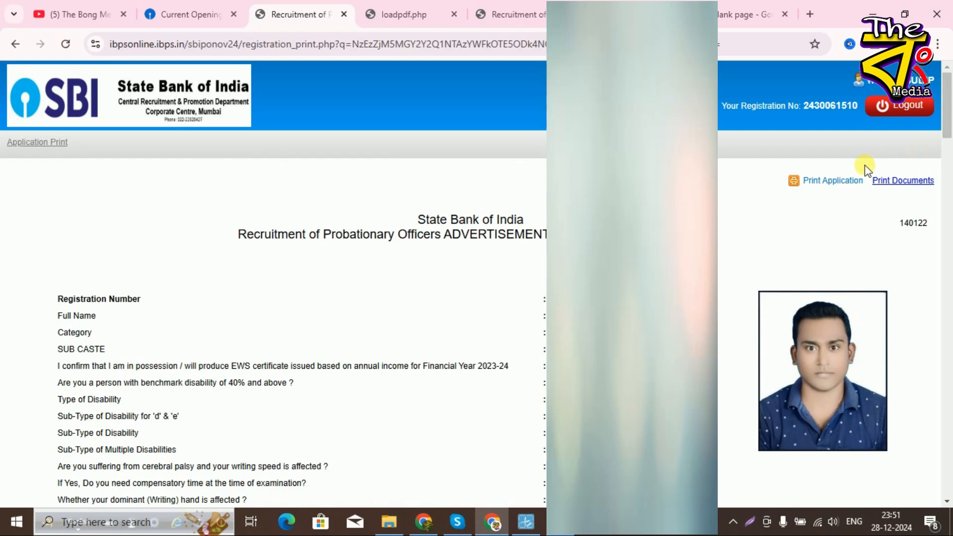
pyautogui.click(832, 182)
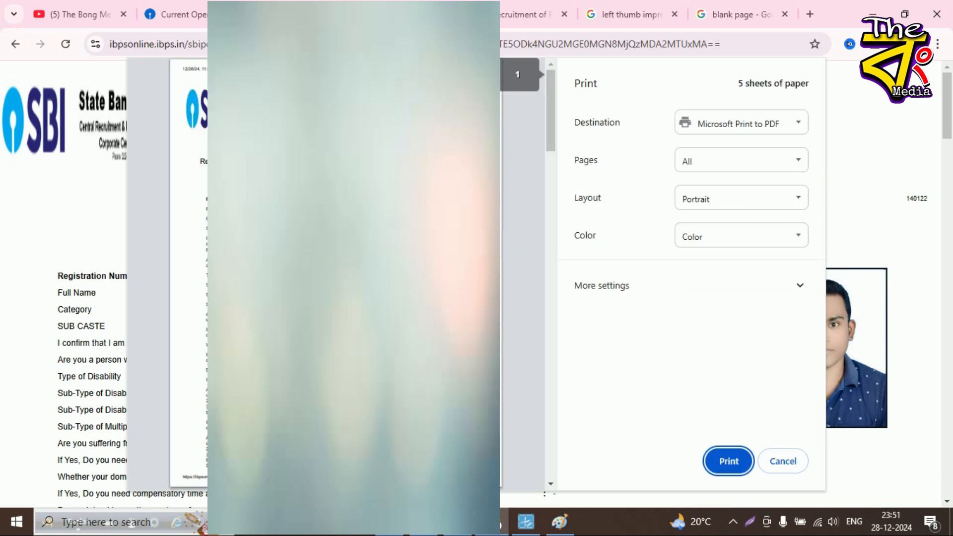
pyautogui.scroll(-20, 354, 274)
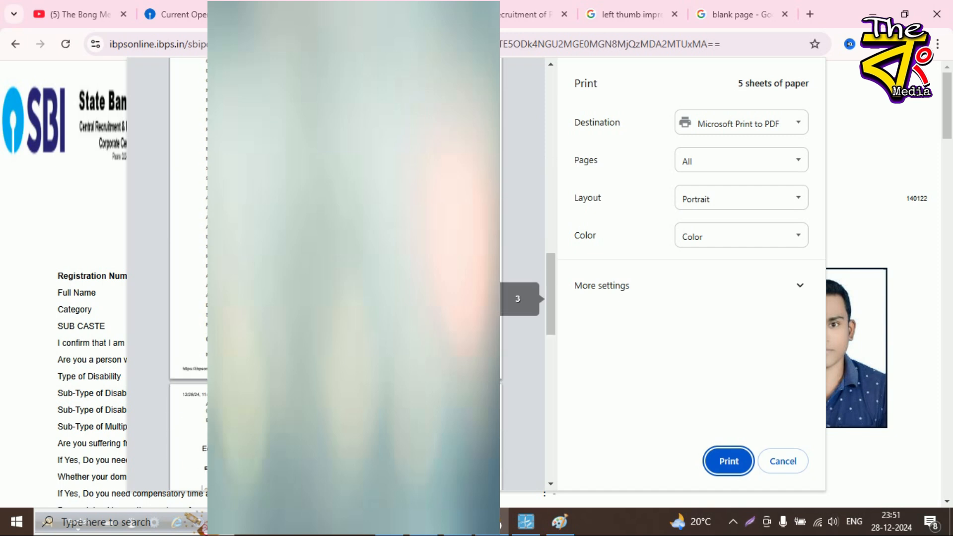
pyautogui.click(783, 462)
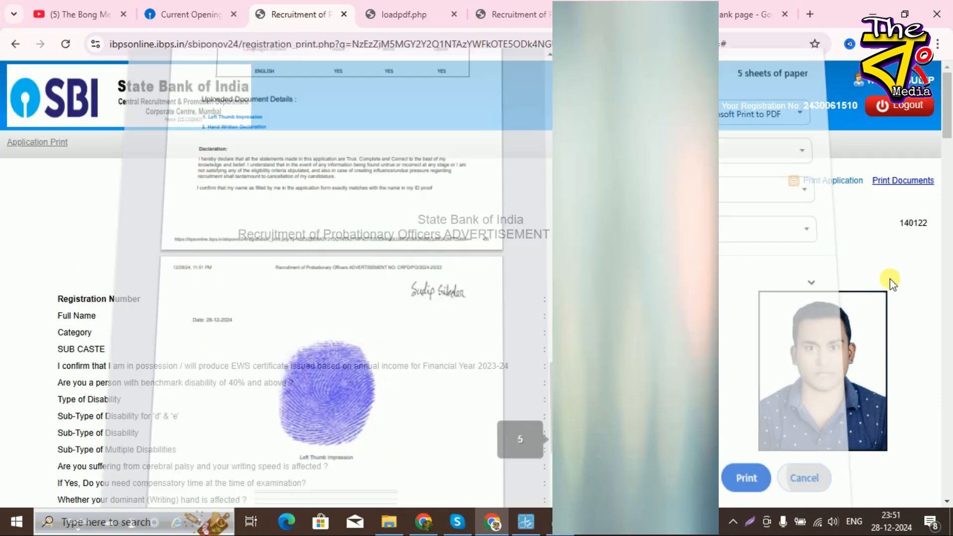